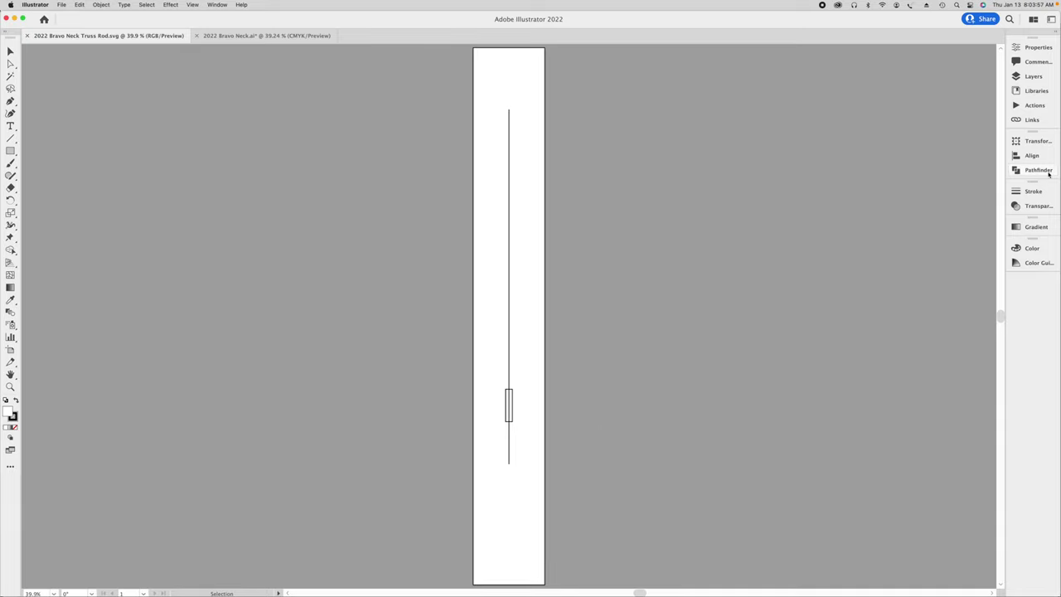
- Switch to Easel in Chrome, fit the truss rod workpiece in view and check the long channel line's cut depth
mouse_move(1054, 166)
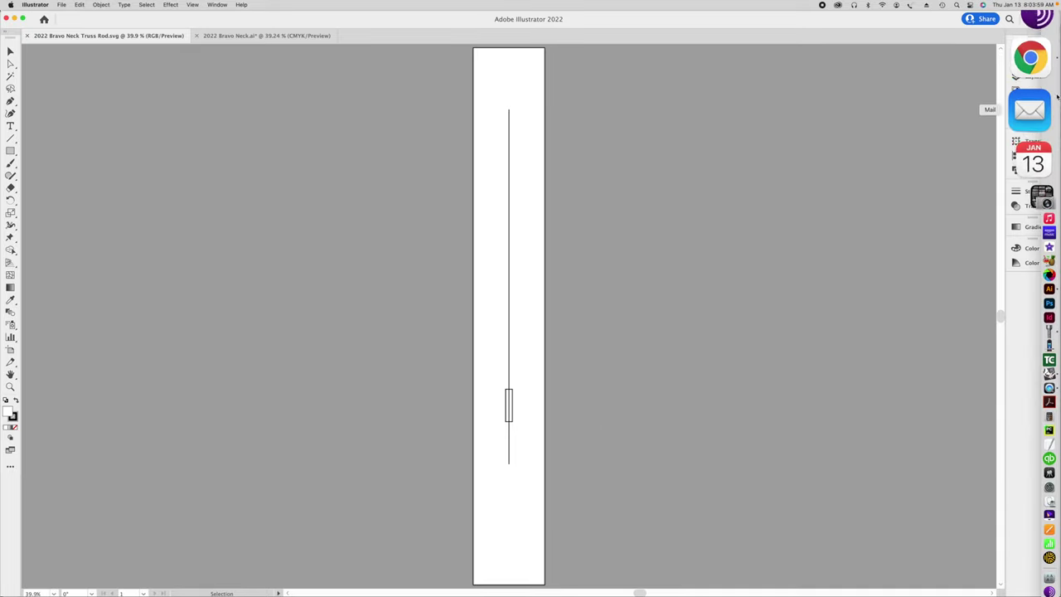
click(1032, 84)
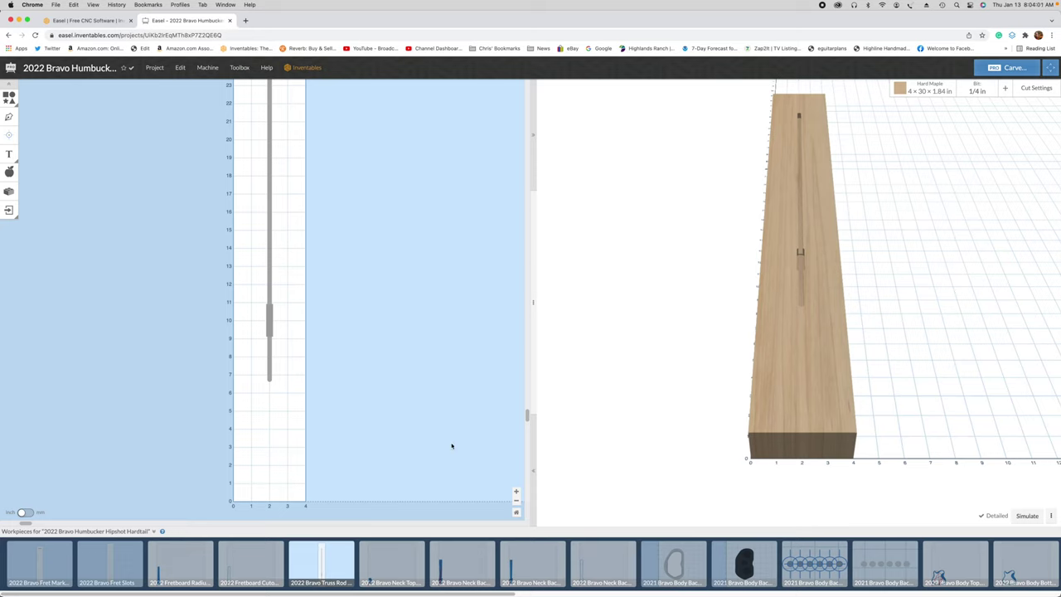
click(515, 511)
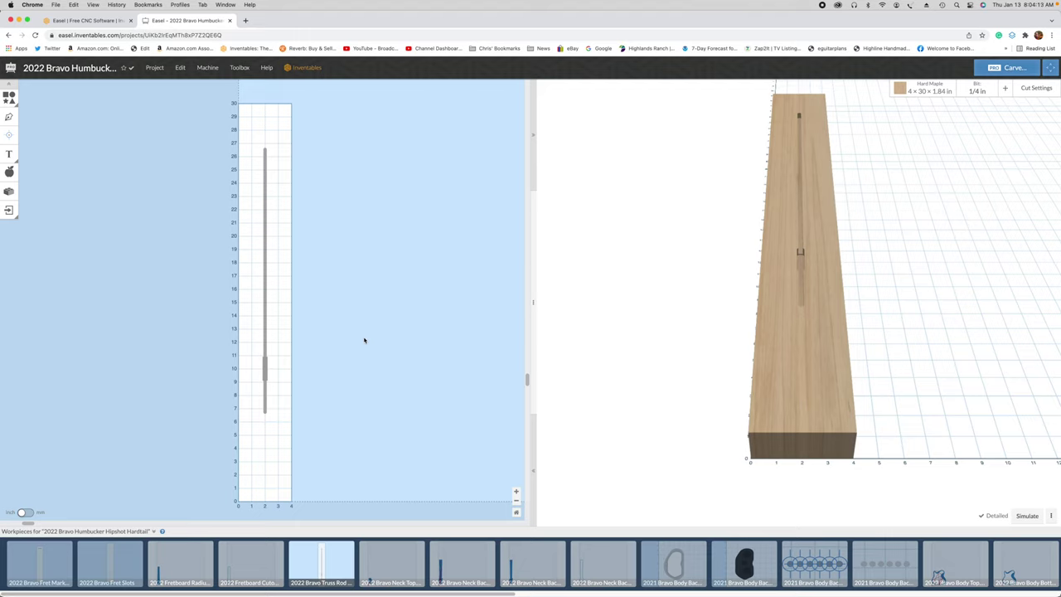
click(265, 334)
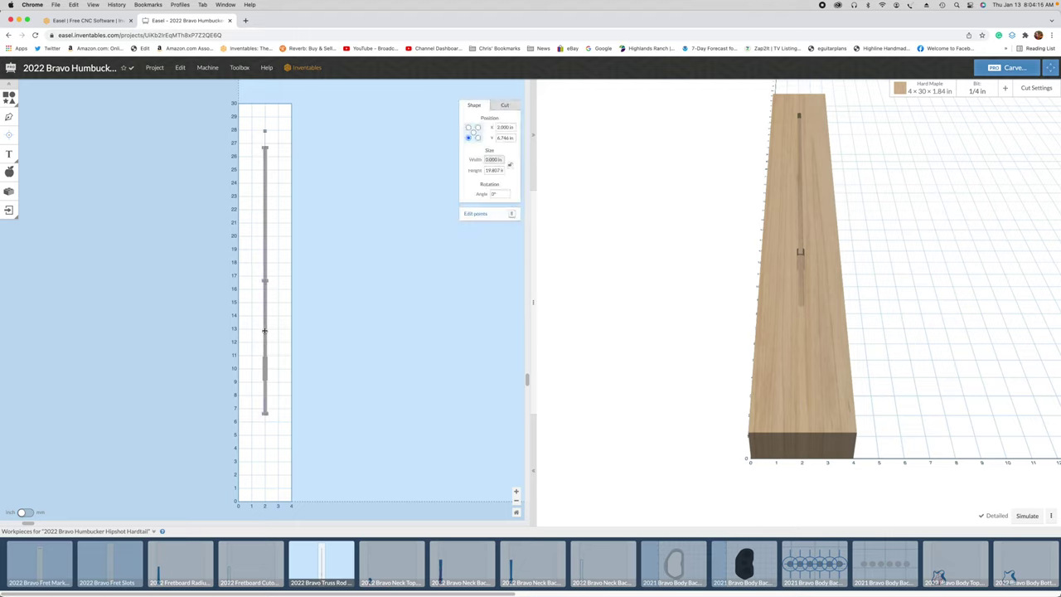
click(505, 105)
click(491, 208)
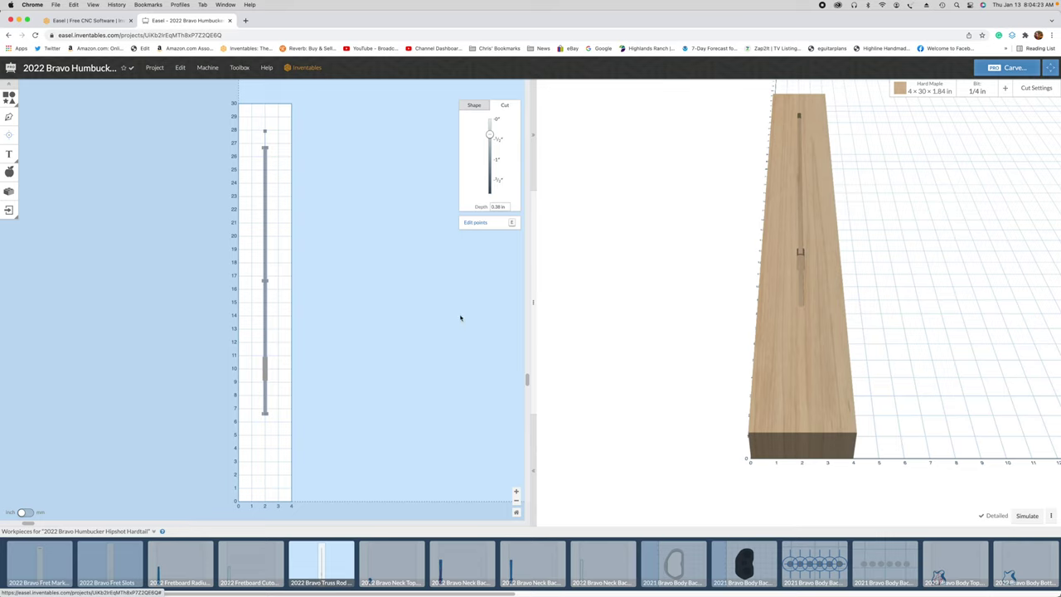
- Compare the cut settings of the short wide truss rod pocket with those of the long channel line
click(375, 348)
click(266, 371)
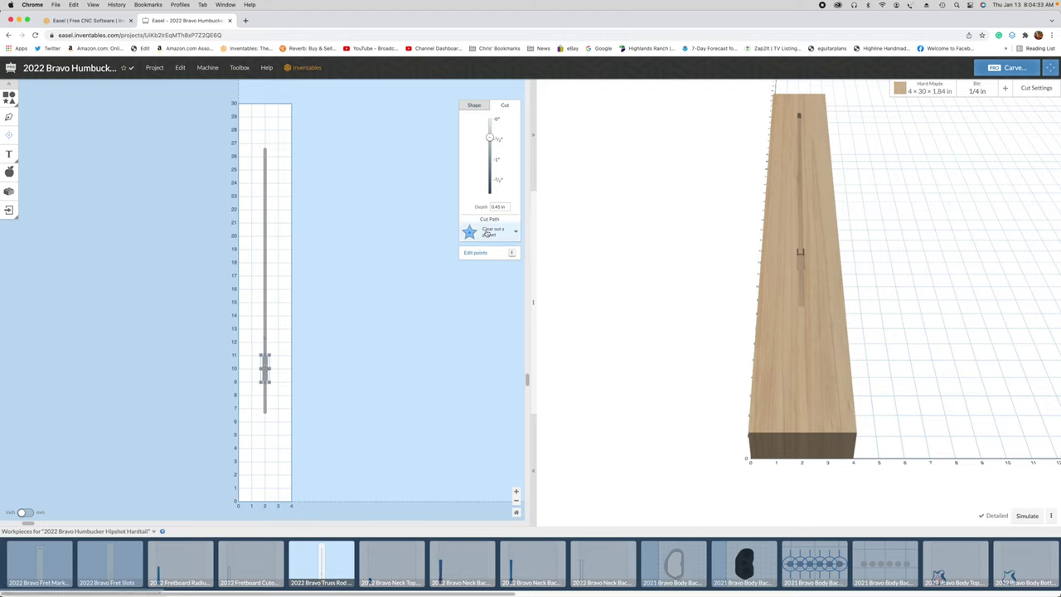
click(322, 344)
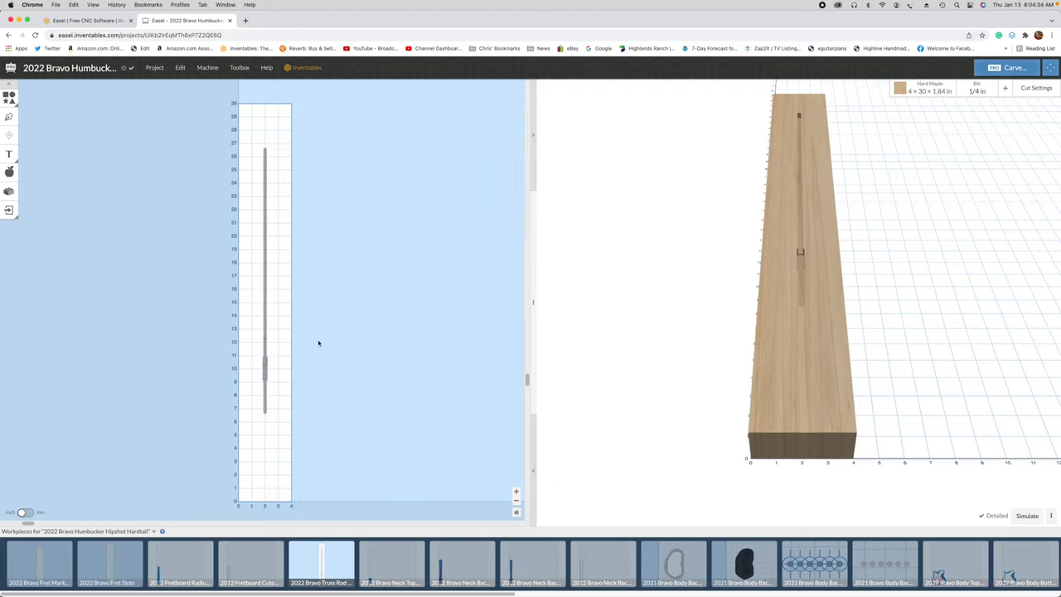
click(266, 321)
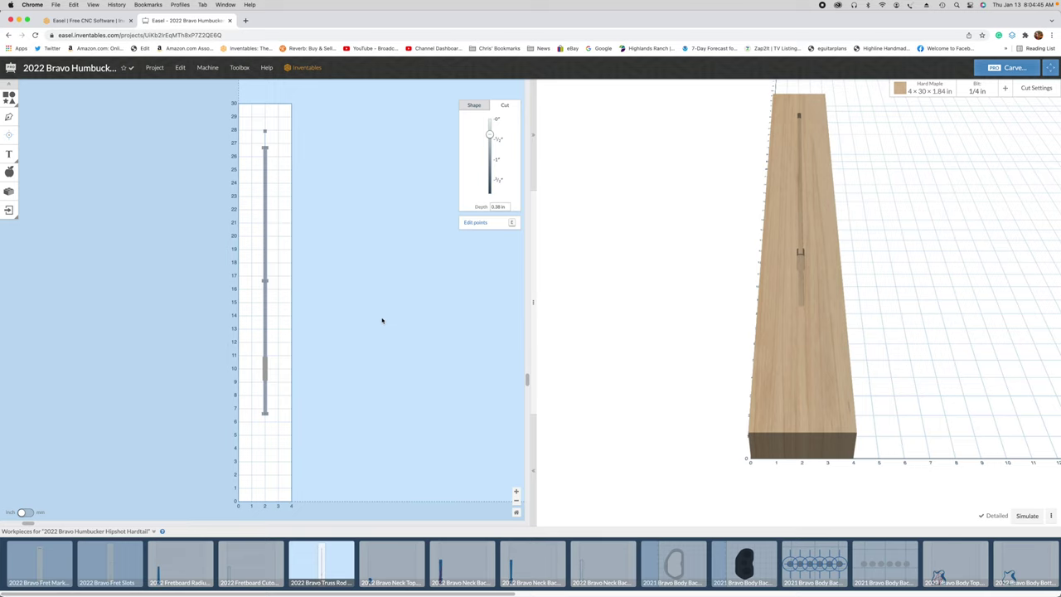
click(288, 349)
click(266, 368)
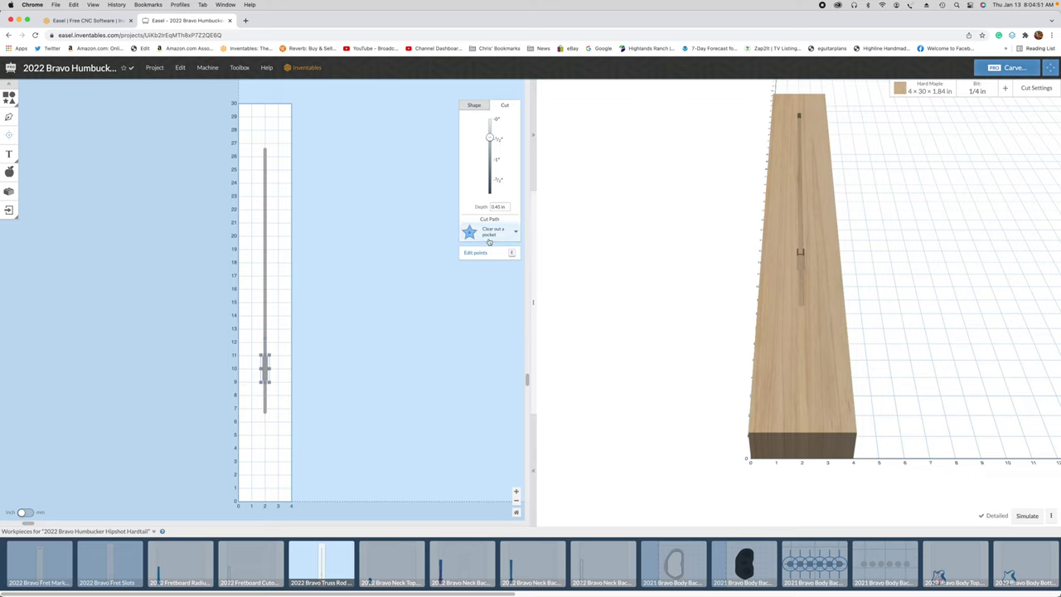
click(326, 375)
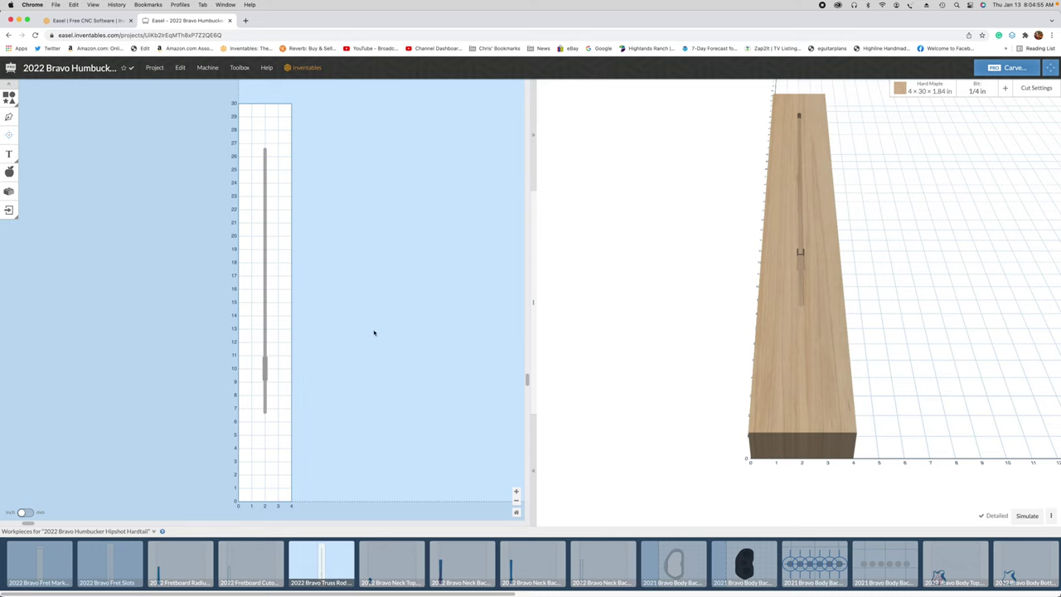
- Review the available end mills and the cut settings for the truss rod workpiece
click(979, 91)
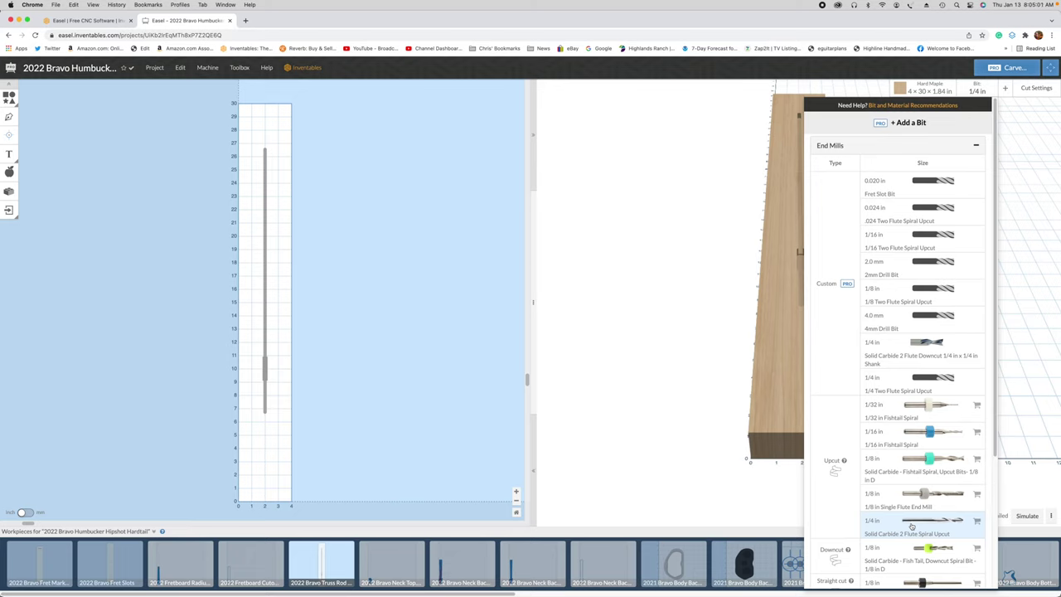
click(608, 348)
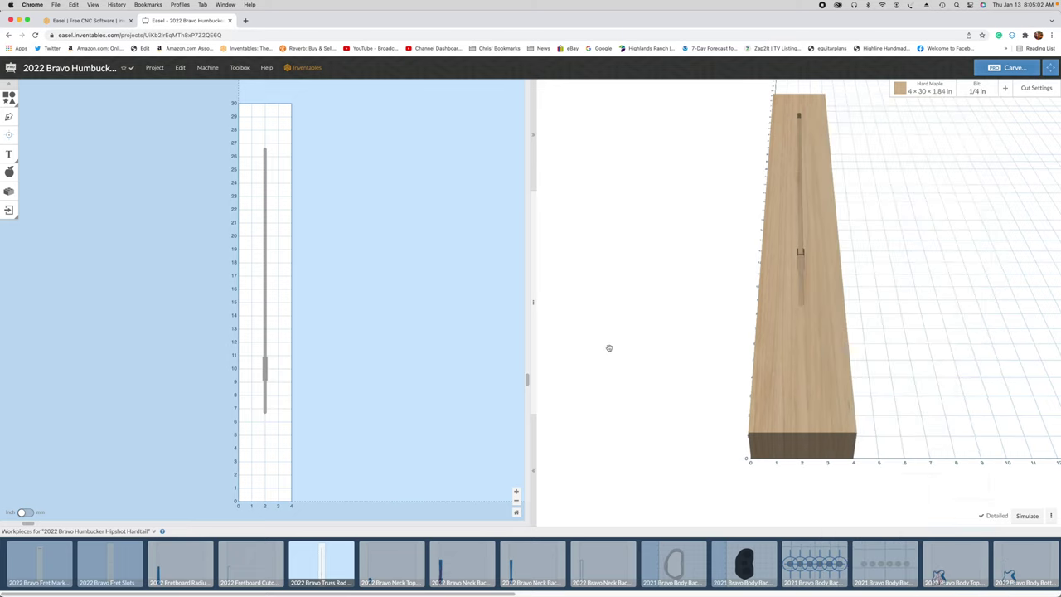
click(1035, 88)
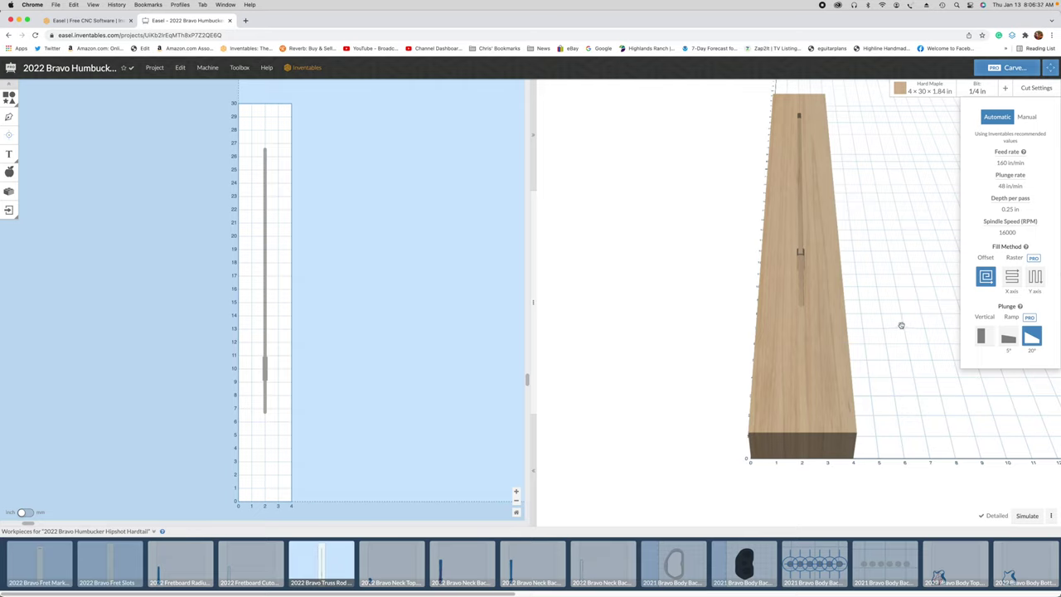
- Simulate the truss rod carve and examine its toolpath on the 3D block
drag(826, 344, 734, 325)
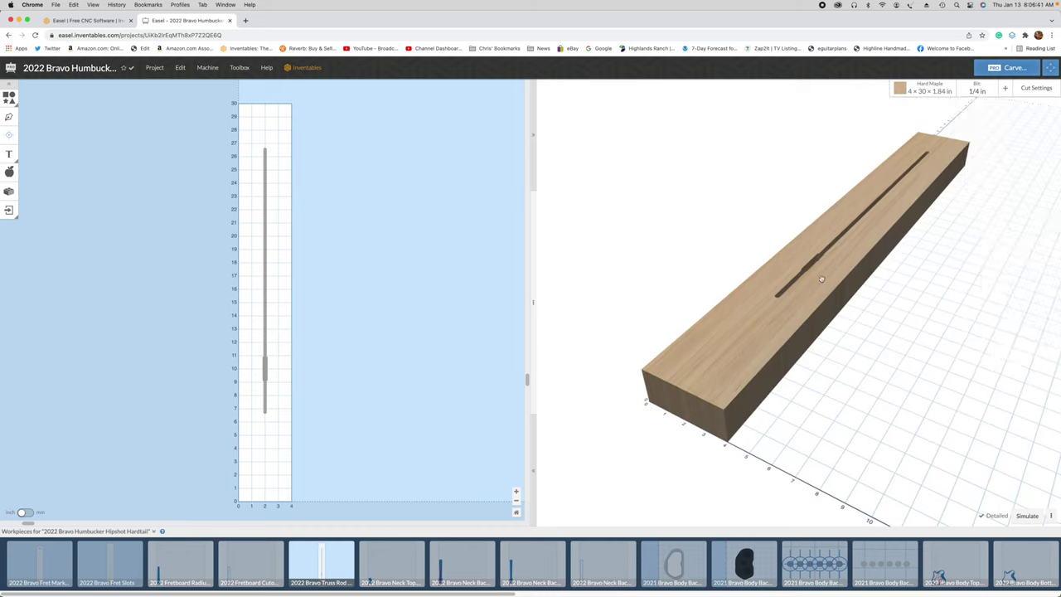
drag(788, 302, 812, 297)
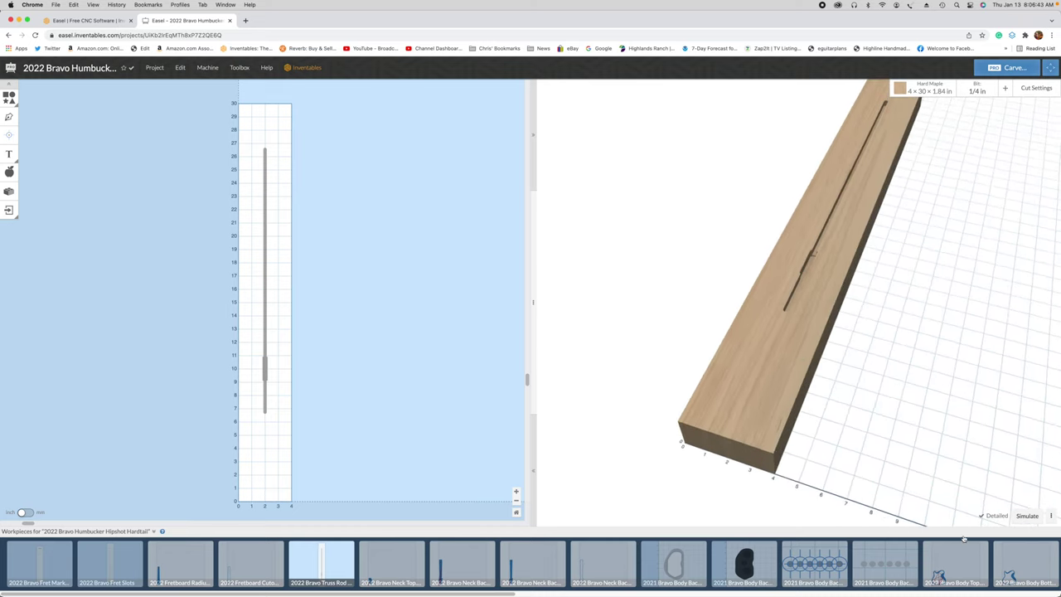
click(1025, 516)
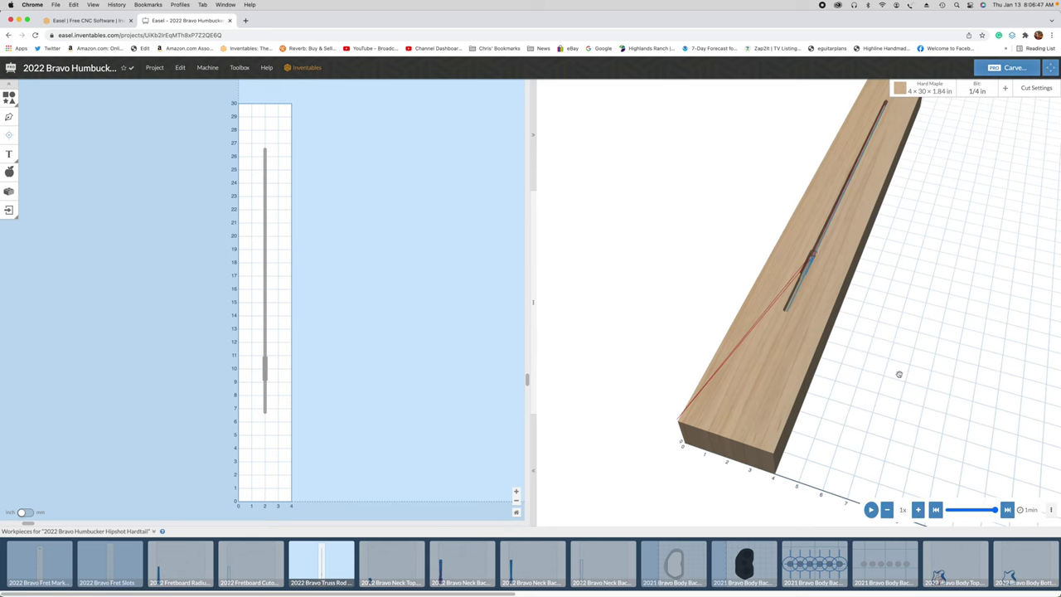
drag(899, 371, 802, 332)
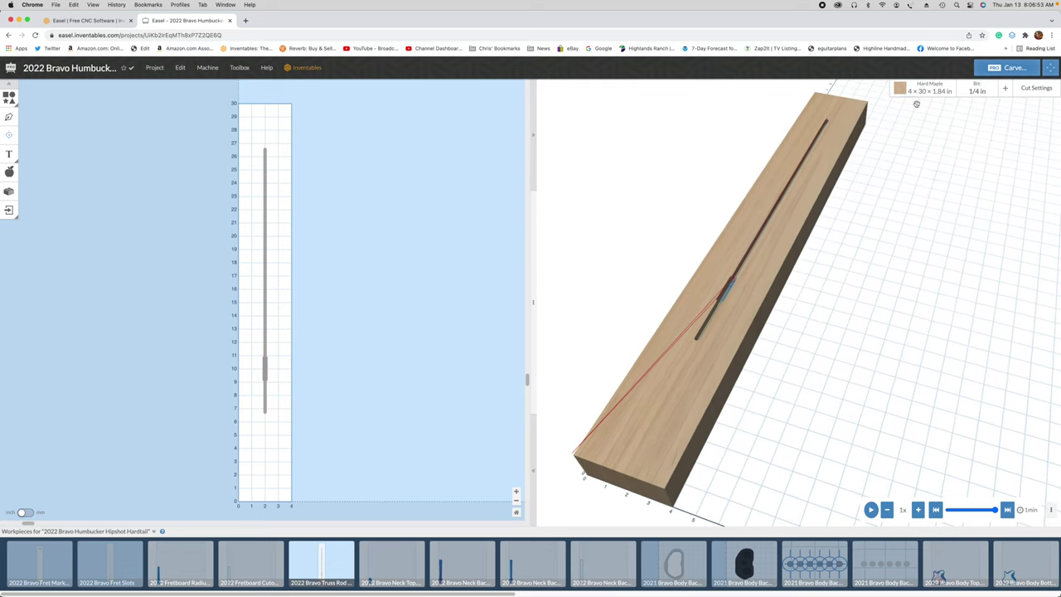
- Check the material settings and examine the block's near end and toolpath start corner from both sides
click(921, 88)
drag(746, 437, 734, 420)
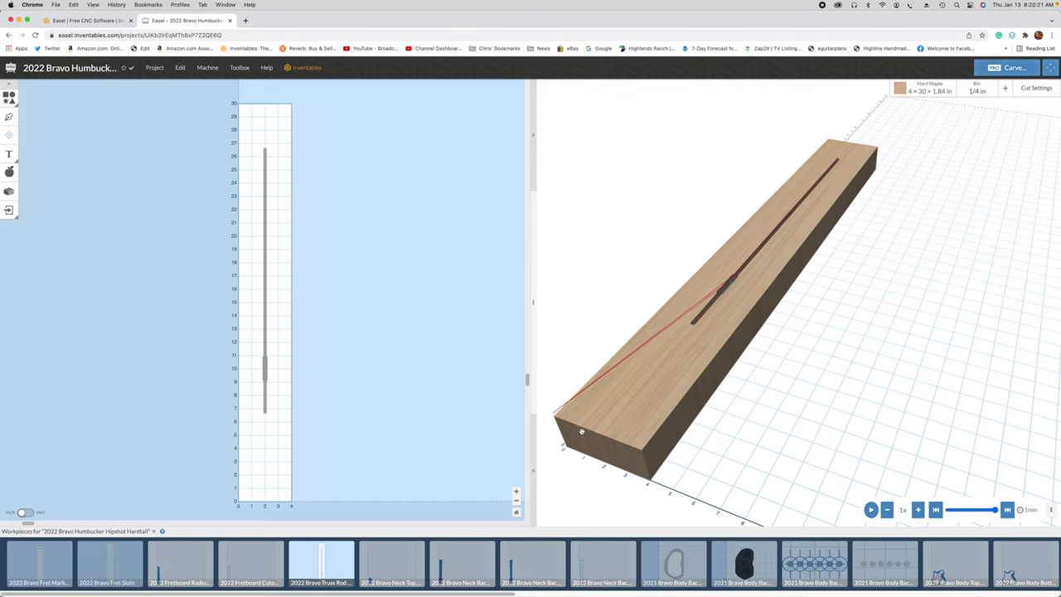
drag(568, 421, 713, 376)
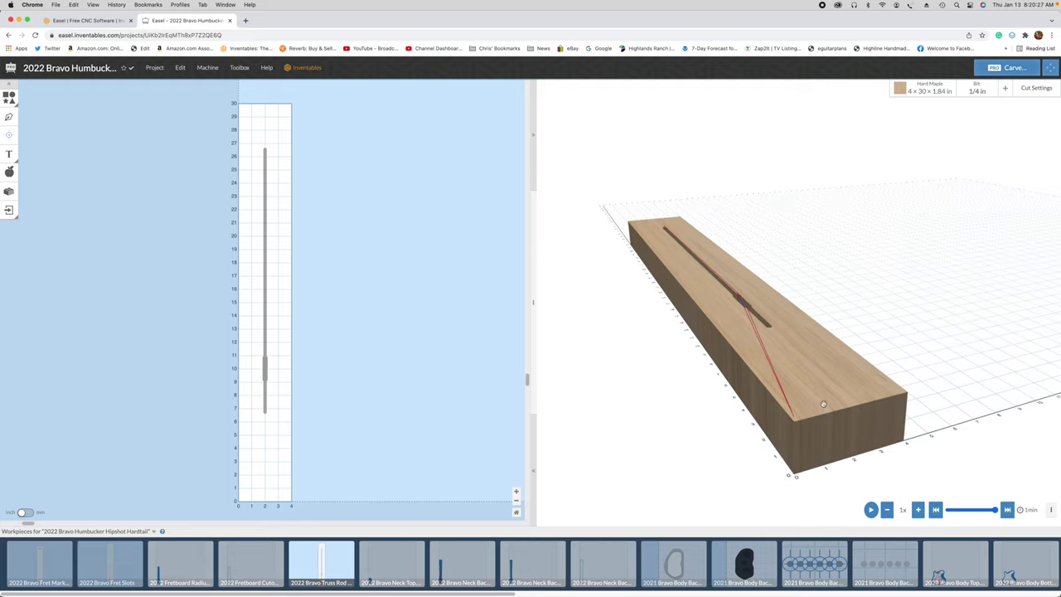
drag(822, 406, 704, 425)
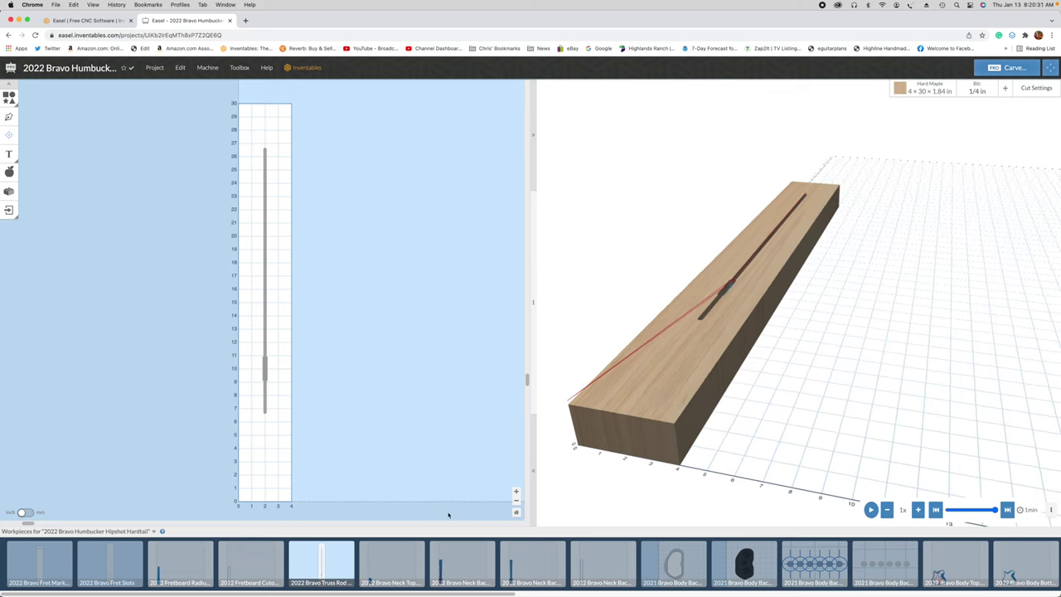
- Examine the toolpath of the 2022 Bravo Neck Top workpiece, and return to the truss rod workpiece
click(399, 562)
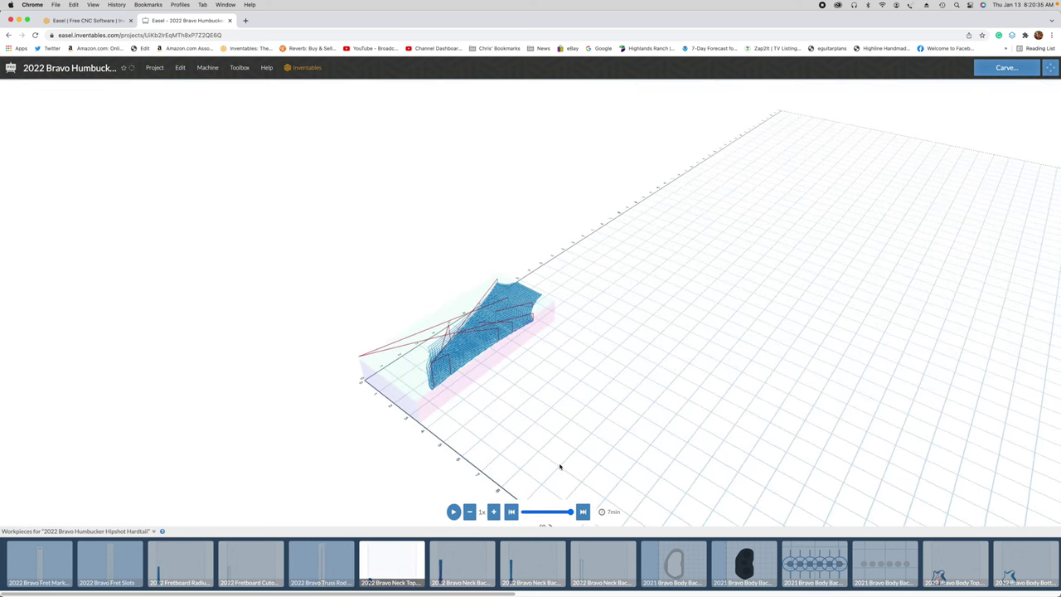
scroll(486, 342, up, 5)
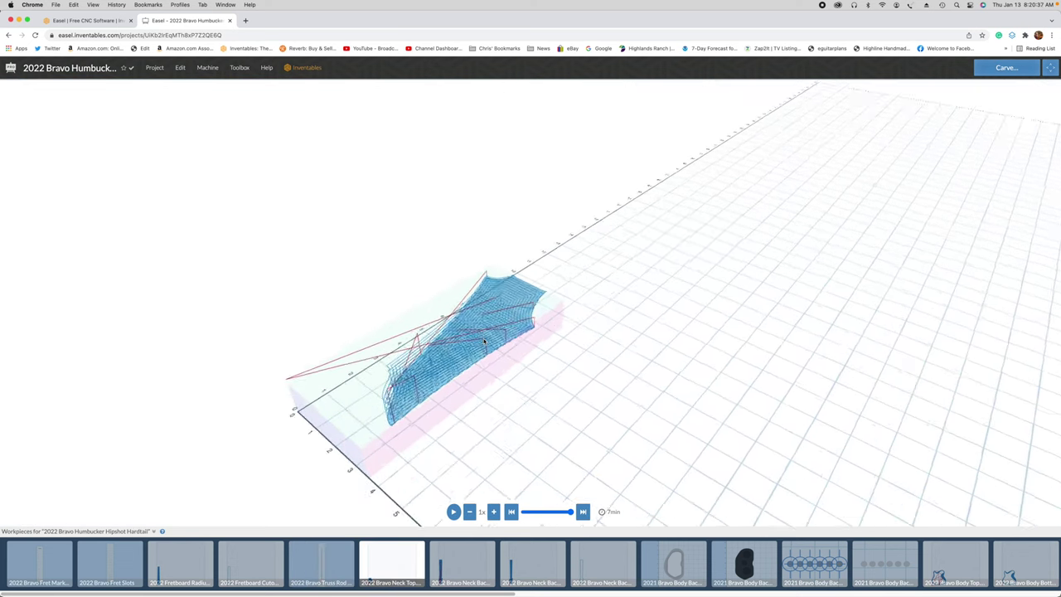
scroll(485, 341, down, 3)
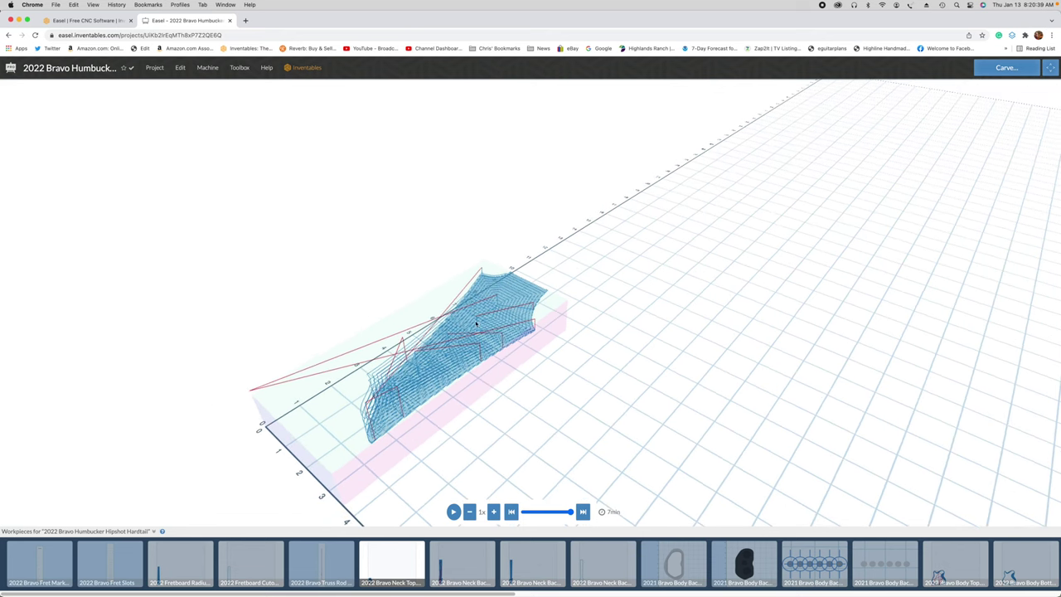
click(336, 570)
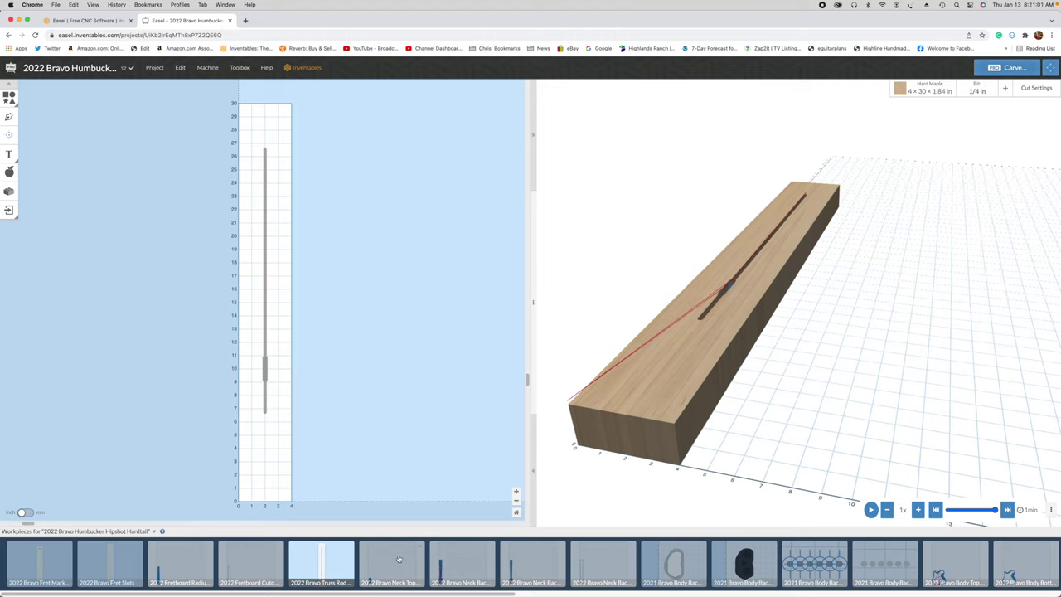
- Reopen the 2022 Bravo Neck Top workpiece and examine its headstock toolpath up close from several angles
click(399, 559)
drag(682, 401, 544, 365)
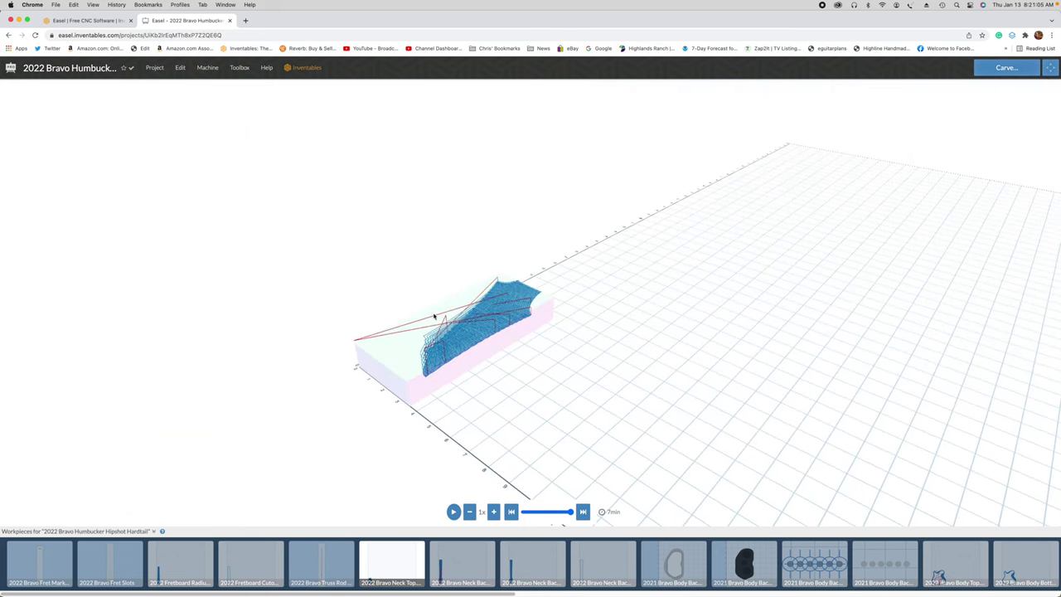
scroll(423, 317, up, 5)
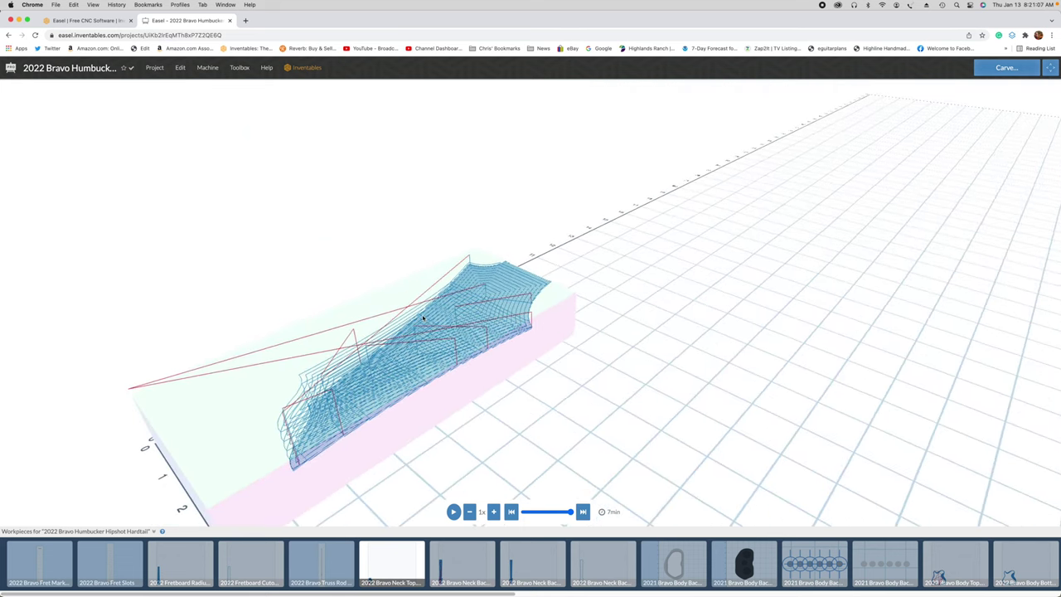
drag(497, 419, 527, 386)
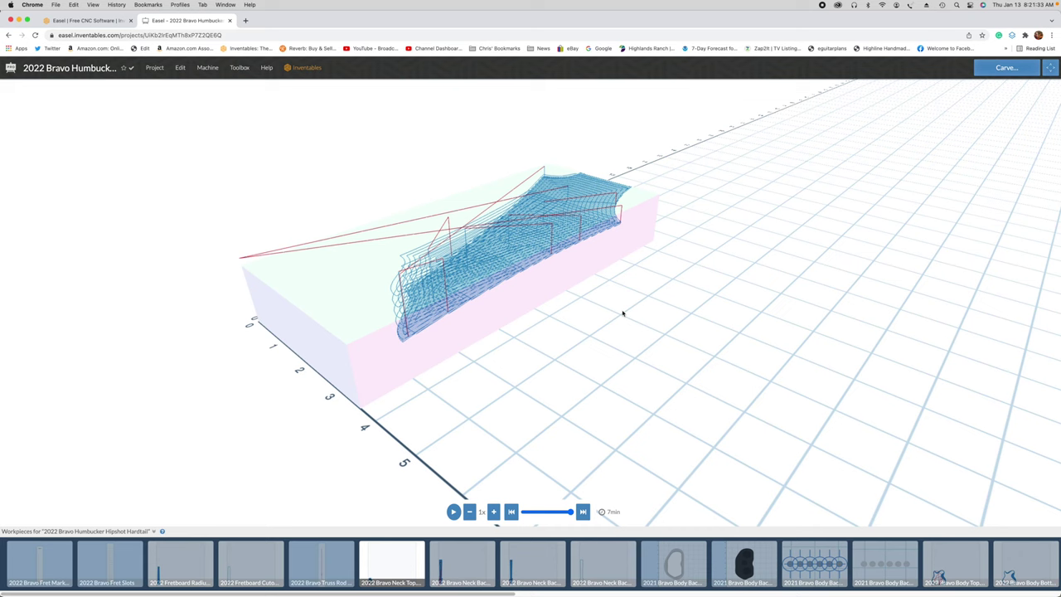
drag(616, 277, 616, 295)
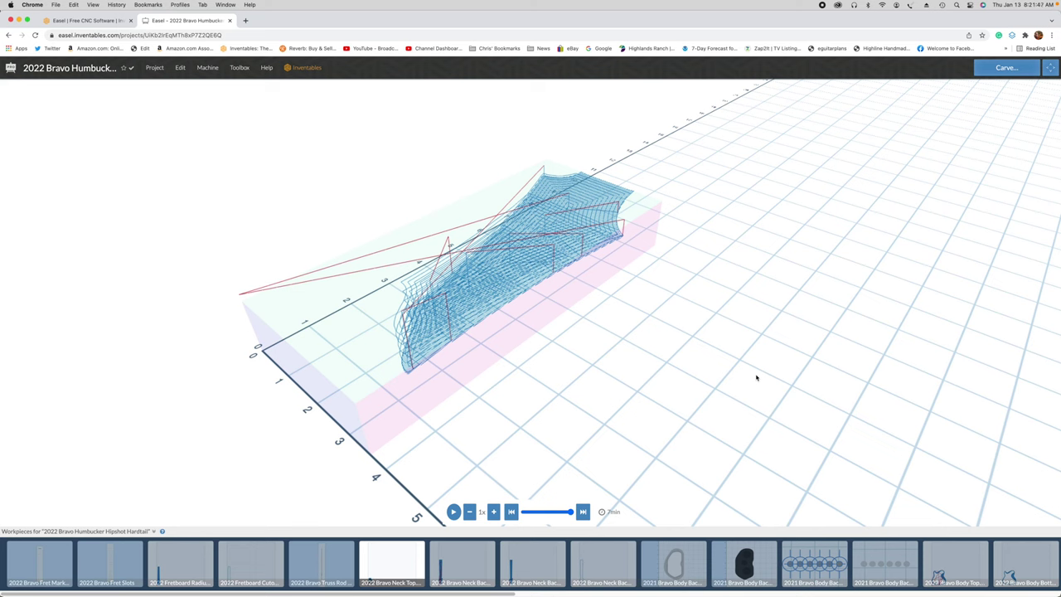
drag(487, 322, 476, 298)
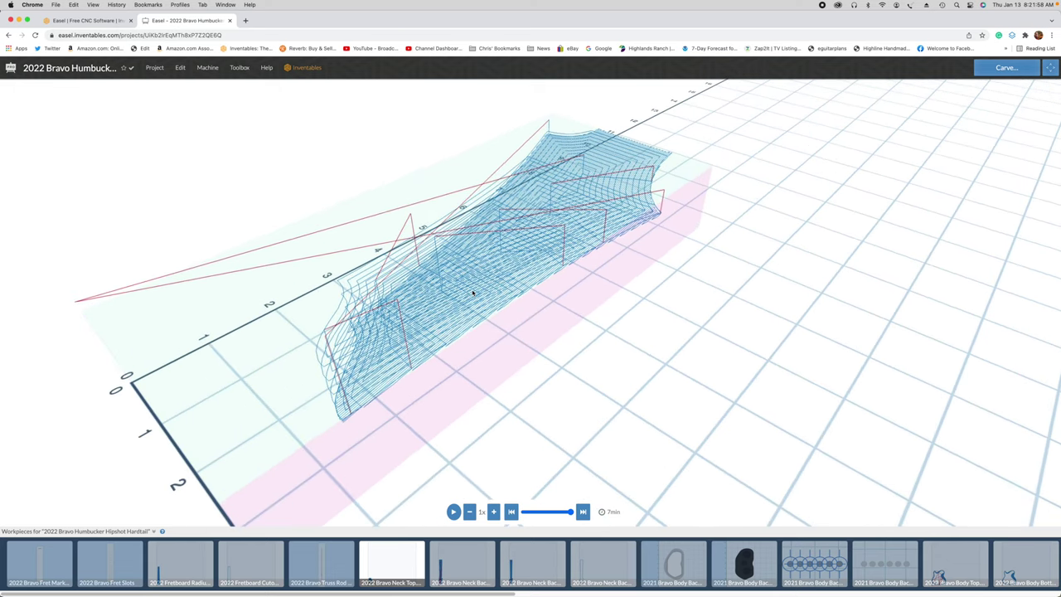
click(568, 511)
mouse_move(568, 511)
mouse_down()
mouse_move(523, 505)
mouse_move(570, 511)
mouse_up()
- Look at the neck model in Rhinoceros, and switch to Illustrator to show the 2022 Bravo Neck.ai drawing
mouse_move(1057, 107)
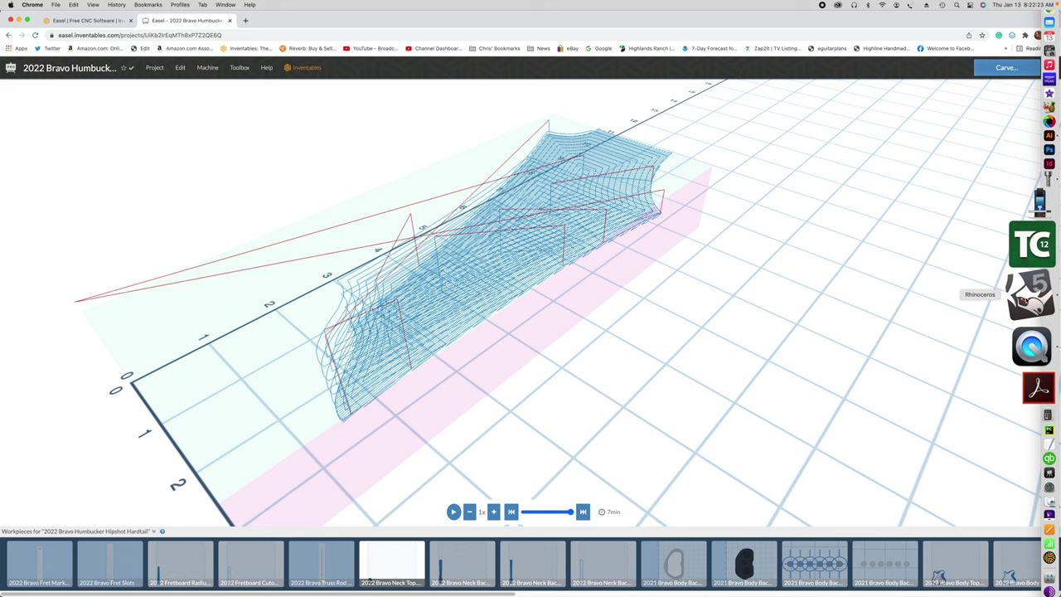
click(1030, 295)
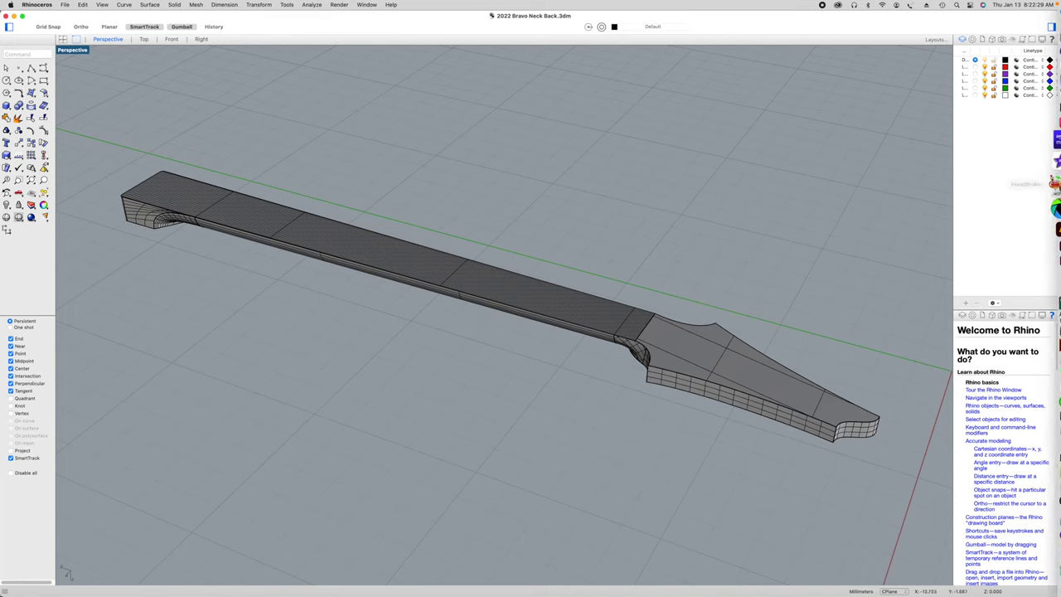
click(1046, 213)
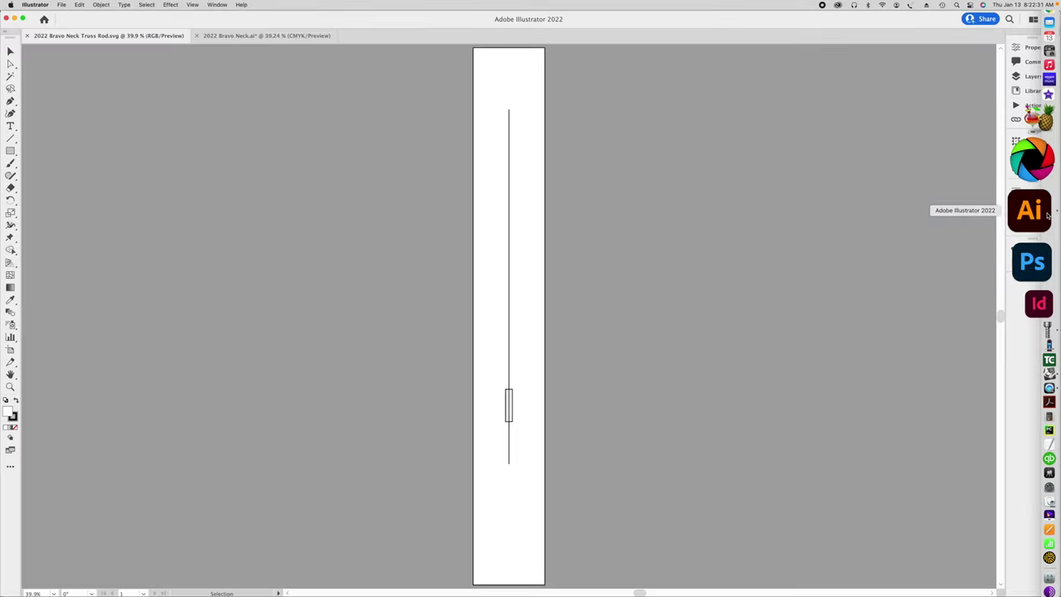
click(220, 38)
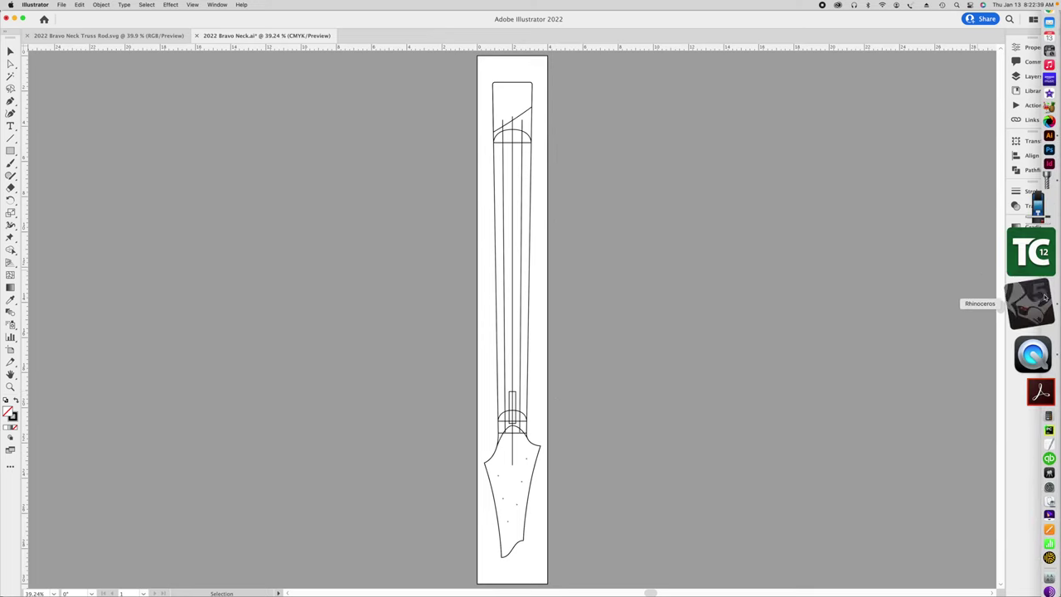
- Return to Rhinoceros and examine the 2022 Bravo Neck Back model from a steeper angle
click(1034, 282)
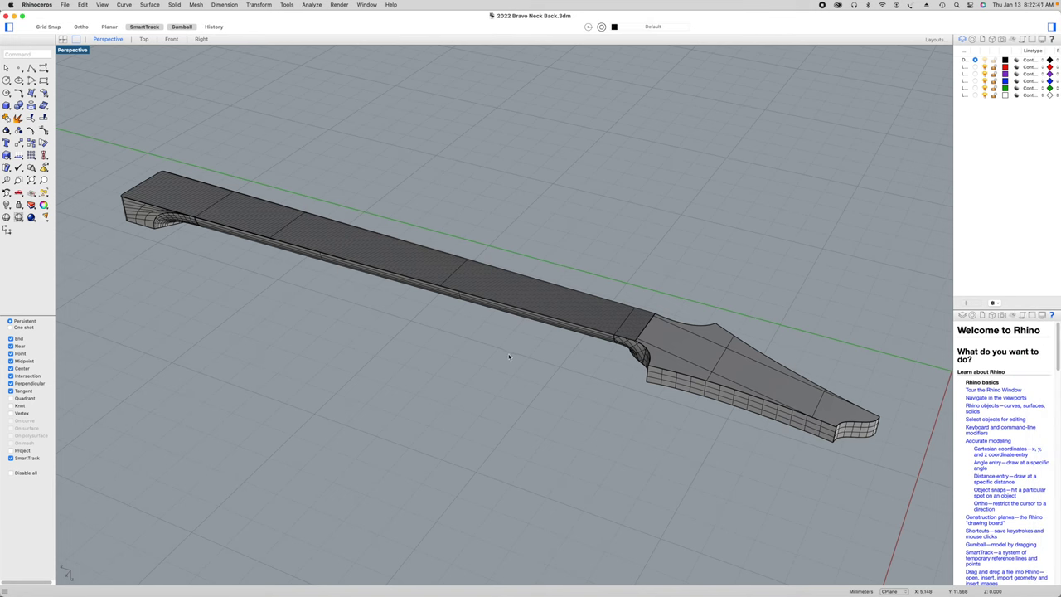
mouse_move(509, 367)
right_down()
mouse_move(500, 255)
mouse_move(518, 265)
mouse_move(461, 270)
mouse_move(523, 314)
mouse_move(525, 341)
mouse_move(502, 372)
mouse_move(516, 364)
mouse_move(521, 374)
right_up()
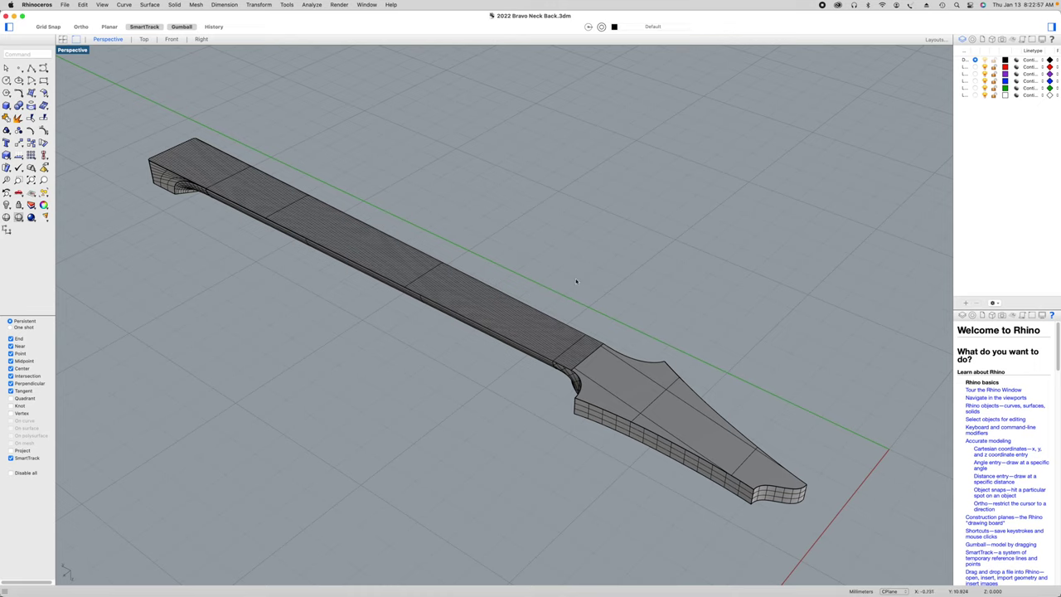
- Switch from Rhinoceros to MeshCAM and view the settings of the neck top job's Rough Operation
mouse_move(515, 423)
right_down()
mouse_move(549, 320)
mouse_move(561, 327)
mouse_move(471, 324)
mouse_move(443, 407)
mouse_move(515, 430)
mouse_move(502, 429)
right_up()
mouse_move(1058, 303)
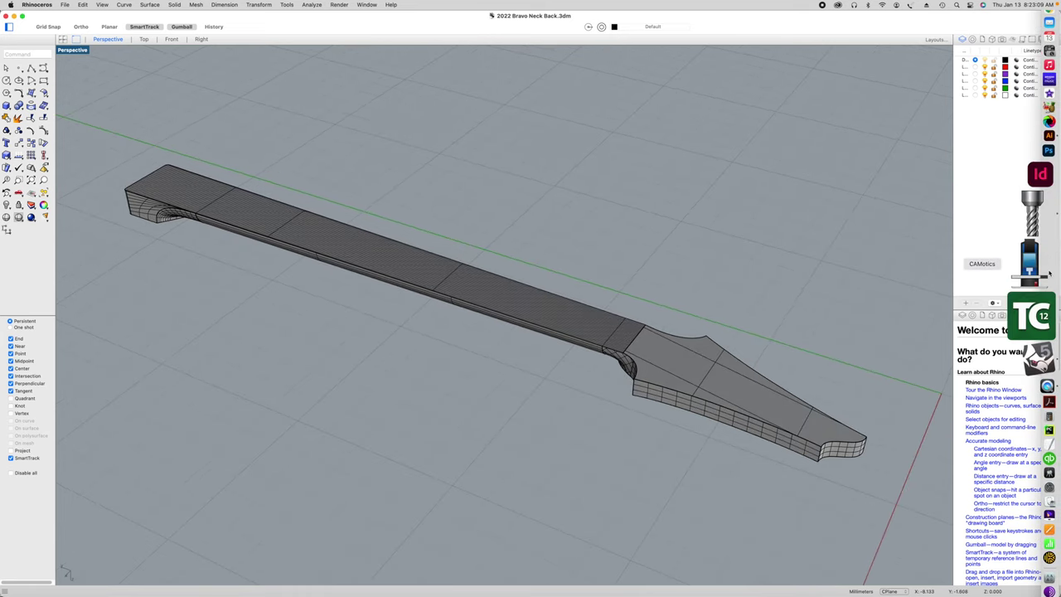
click(1044, 259)
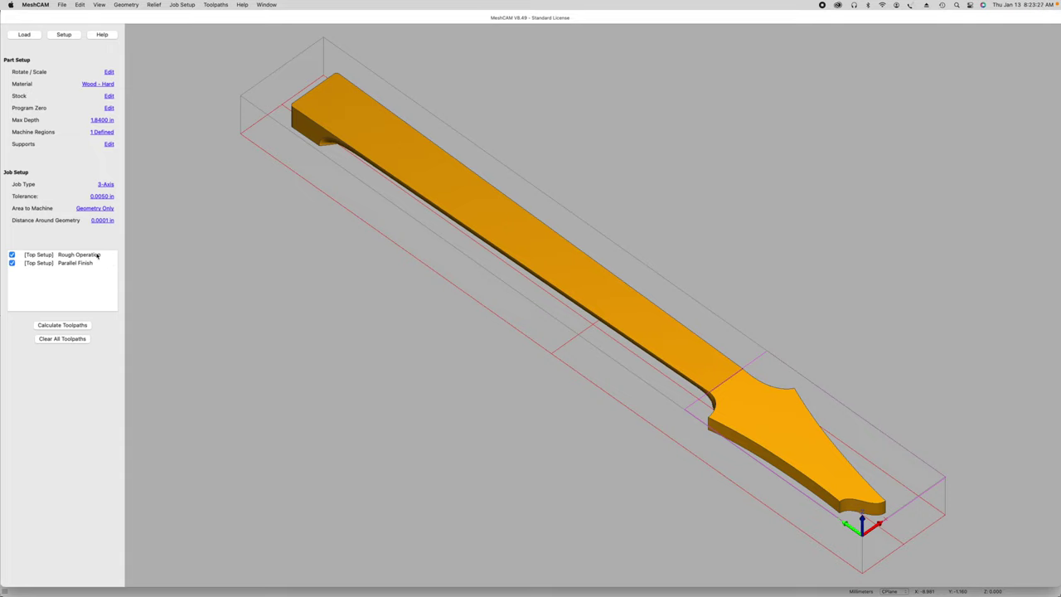
double_click(79, 255)
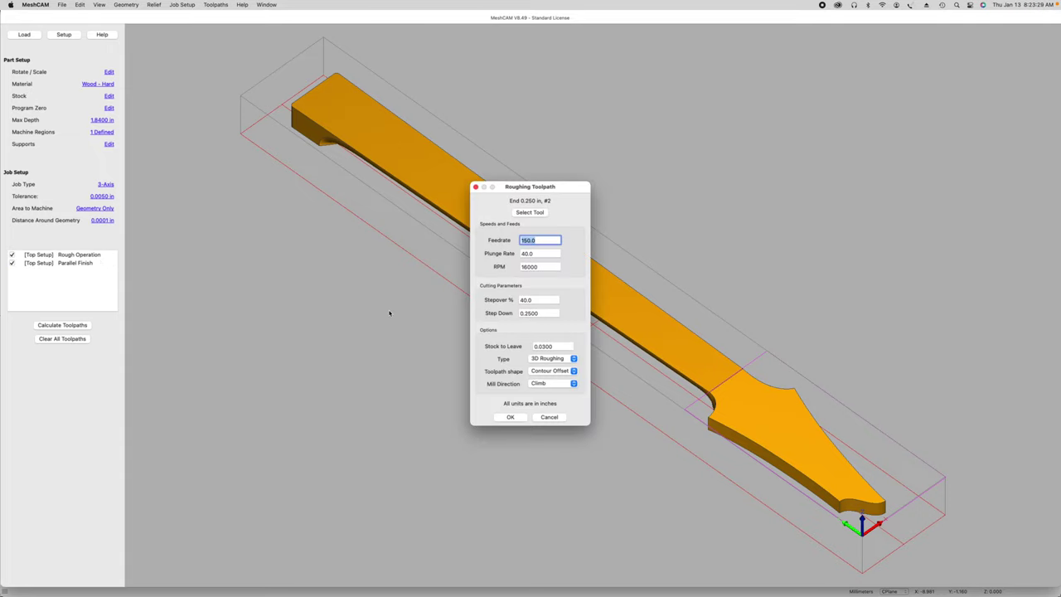
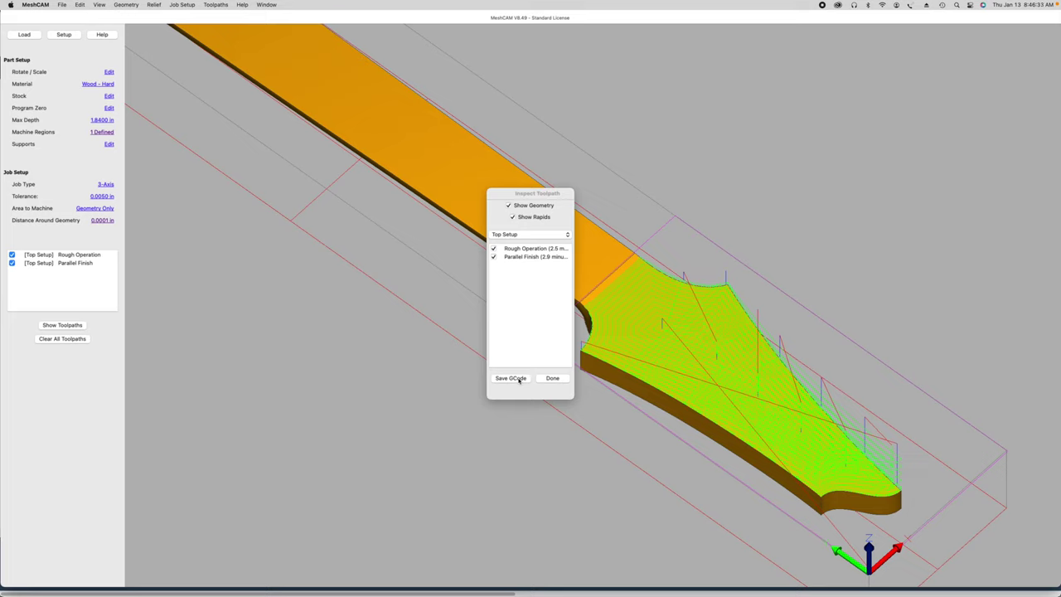
- Start saving the neck top toolpaths as G-code with the Basic GCode-Inch(*.nc) post processor, and cancel at the file dialog
click(510, 377)
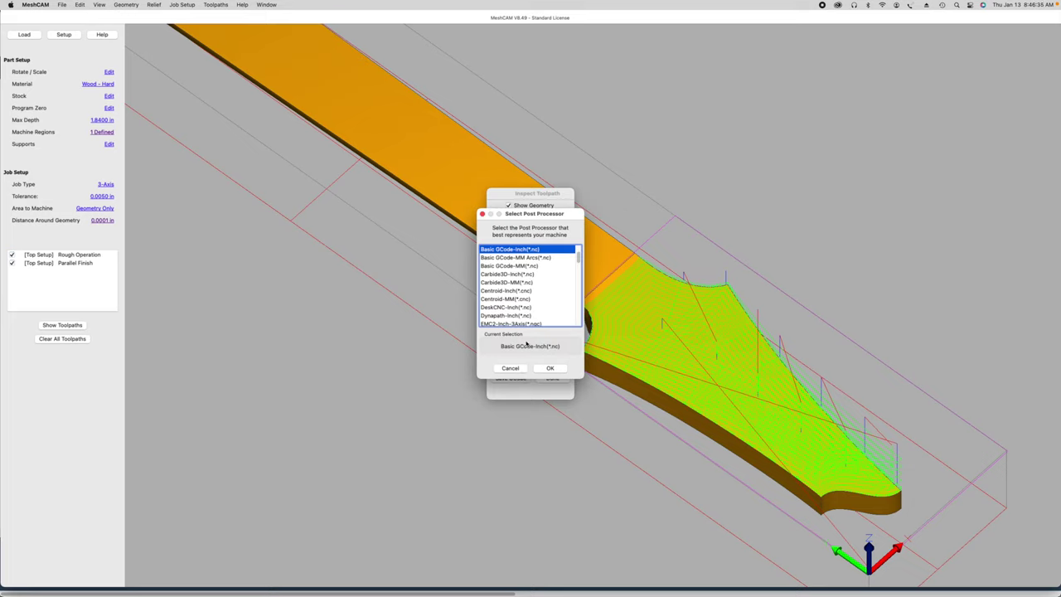
mouse_move(577, 258)
mouse_down()
mouse_move(587, 320)
mouse_move(579, 253)
mouse_up()
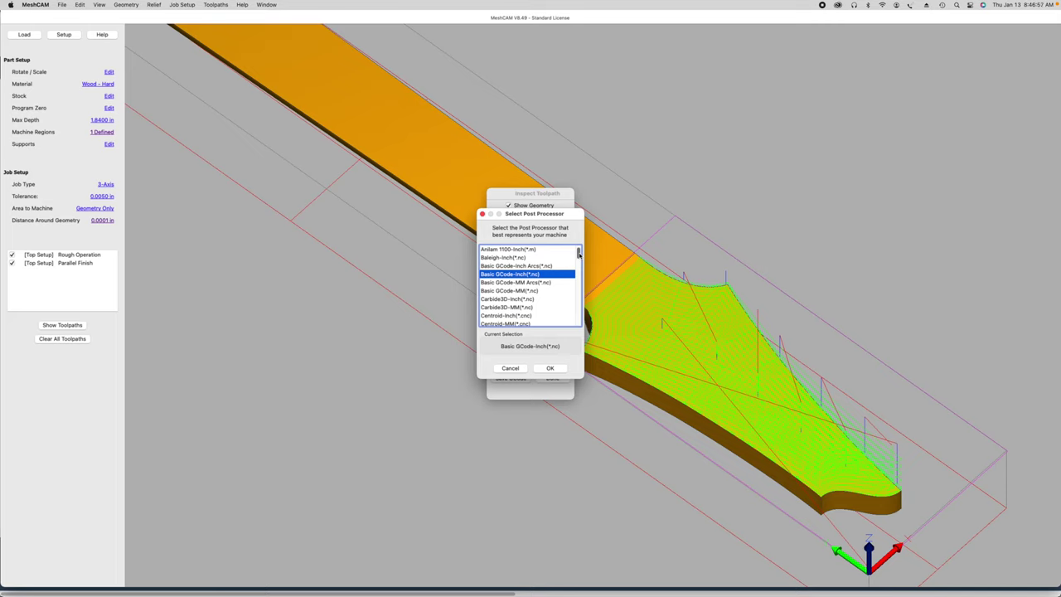
drag(578, 253, 579, 257)
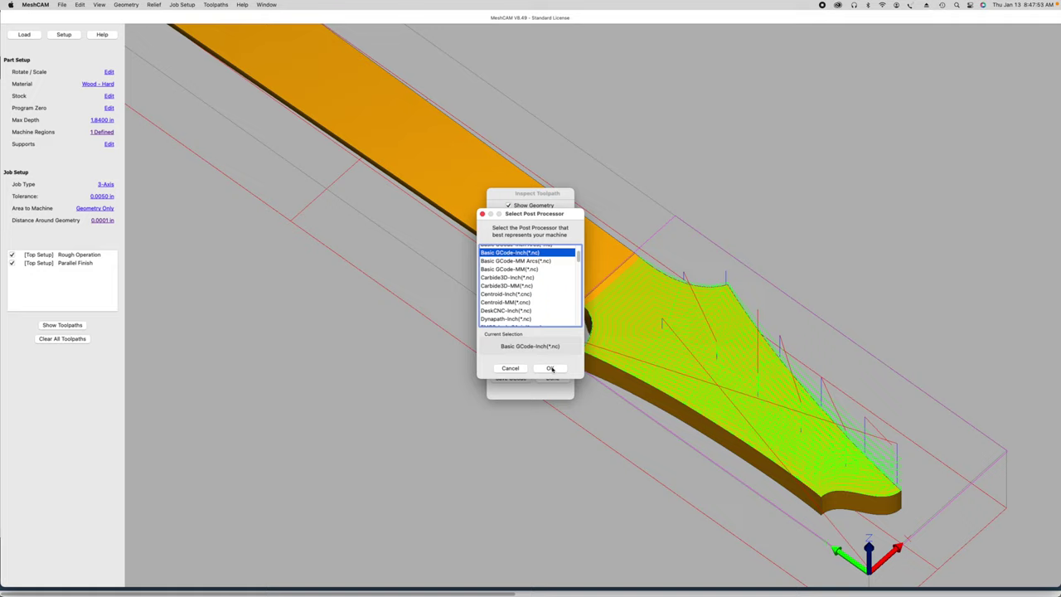
click(550, 367)
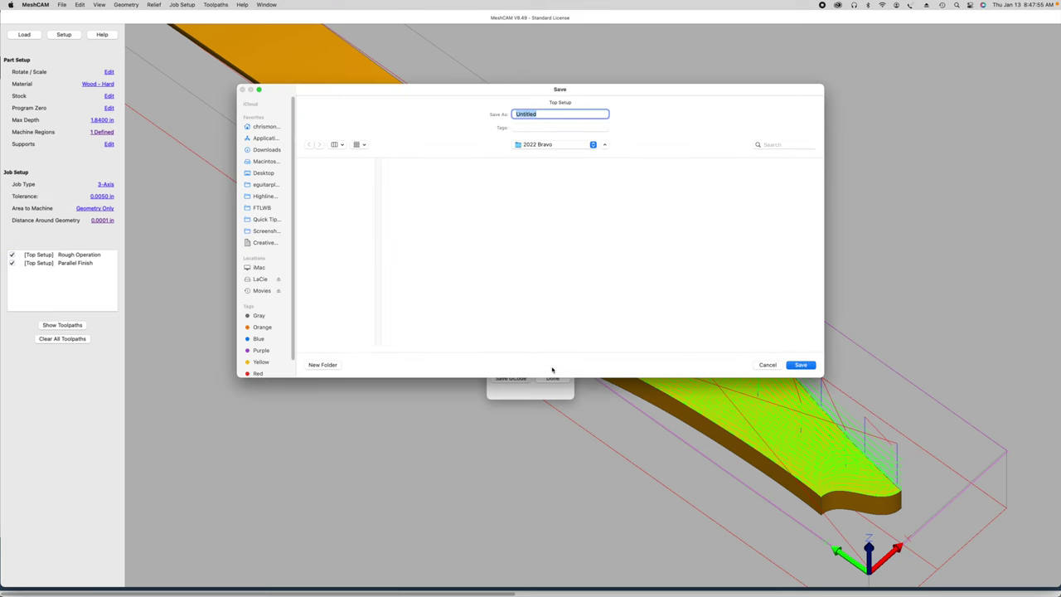
click(768, 365)
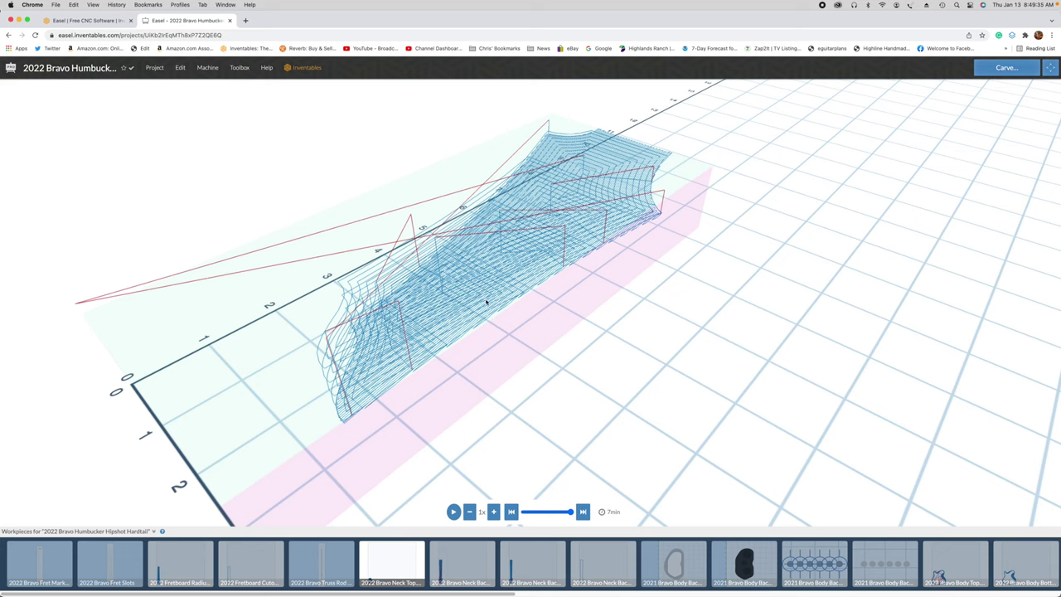
- Look at Easel's project commands, scrub the 2022 Bravo Neck Top toolpath simulation from start to end, and examine it from other angles
click(154, 68)
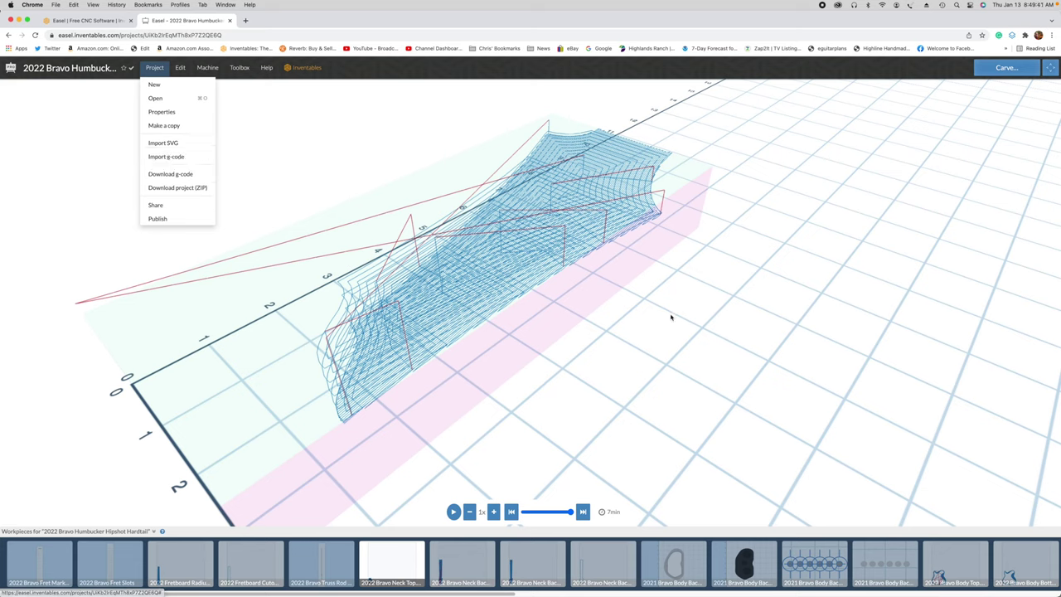
click(547, 294)
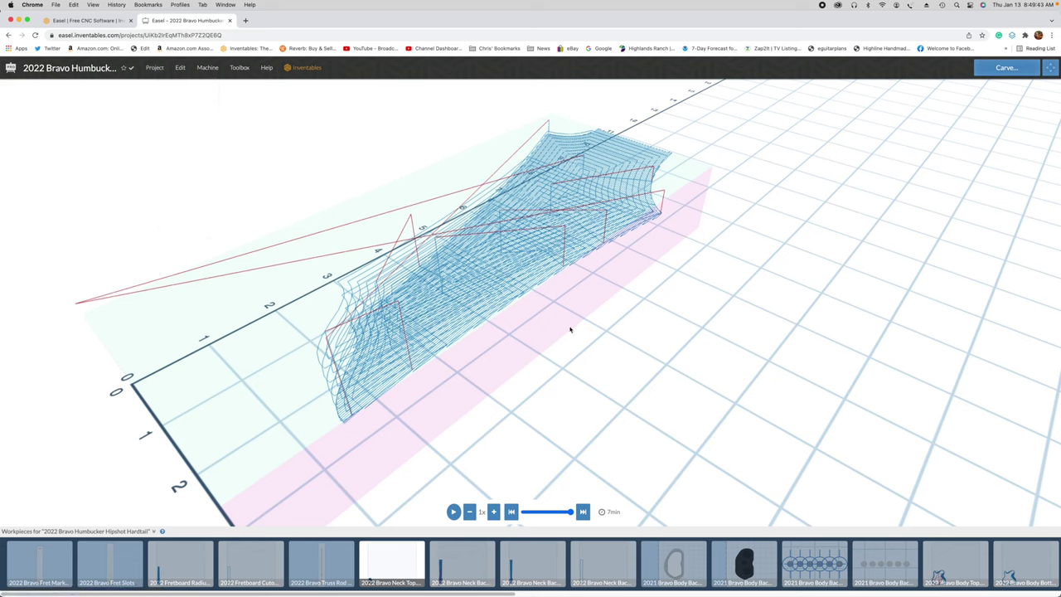
drag(571, 511, 524, 513)
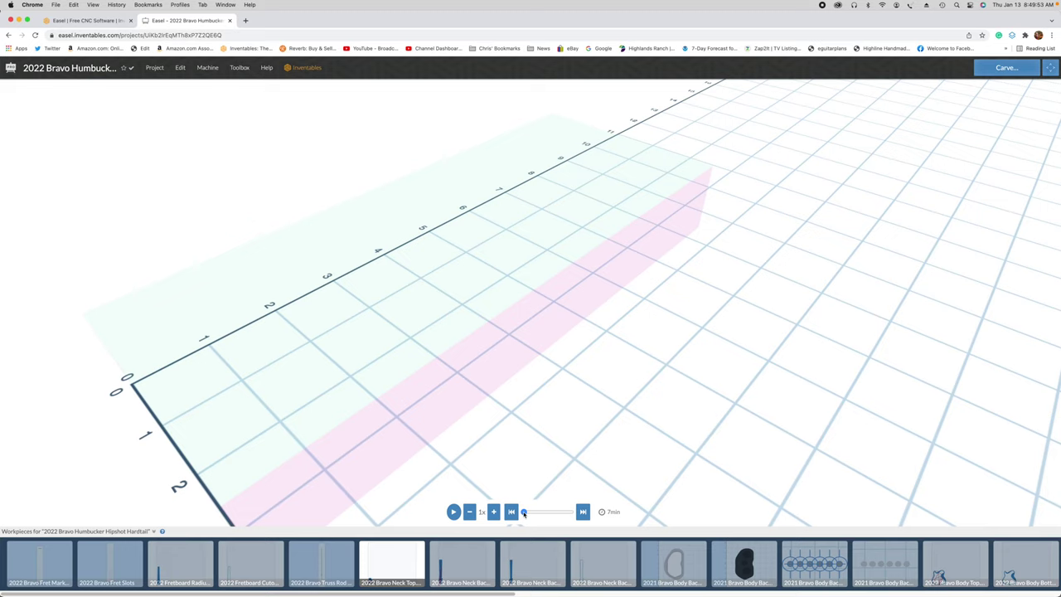
drag(524, 513, 548, 513)
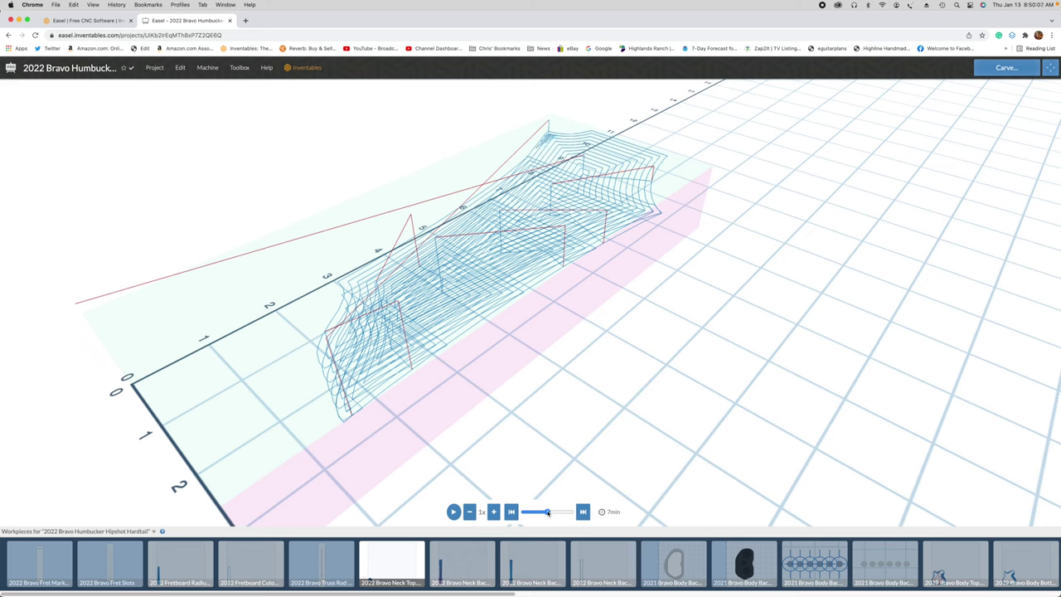
drag(547, 513, 571, 504)
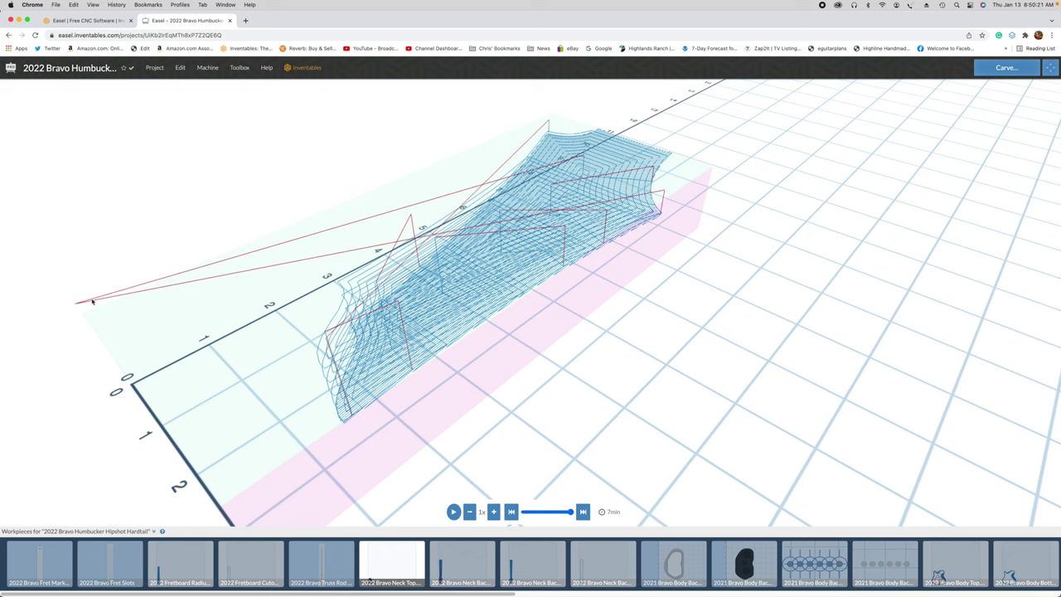
drag(93, 319, 334, 357)
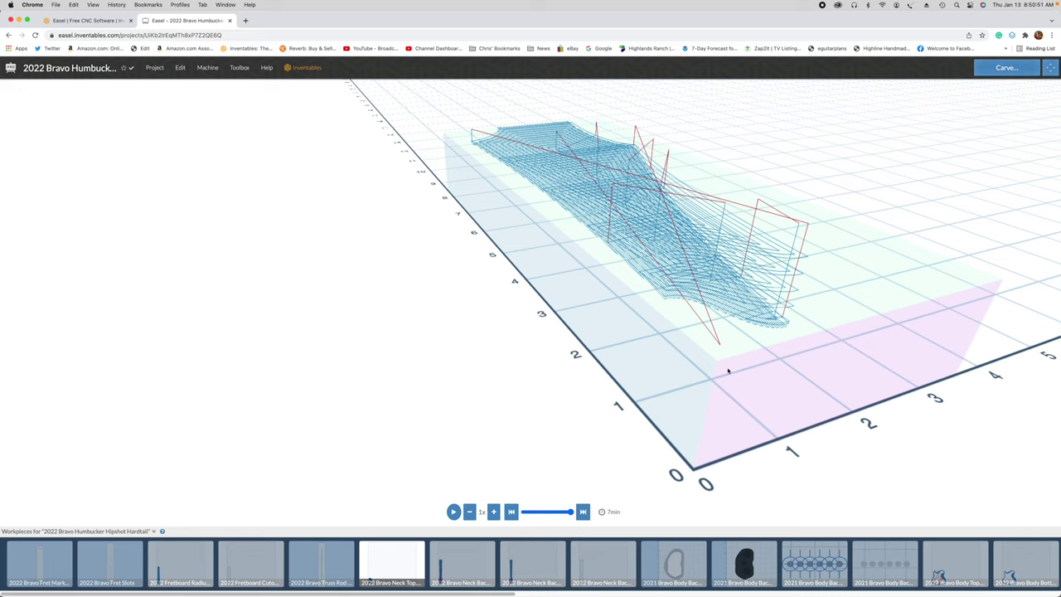
drag(715, 403, 547, 407)
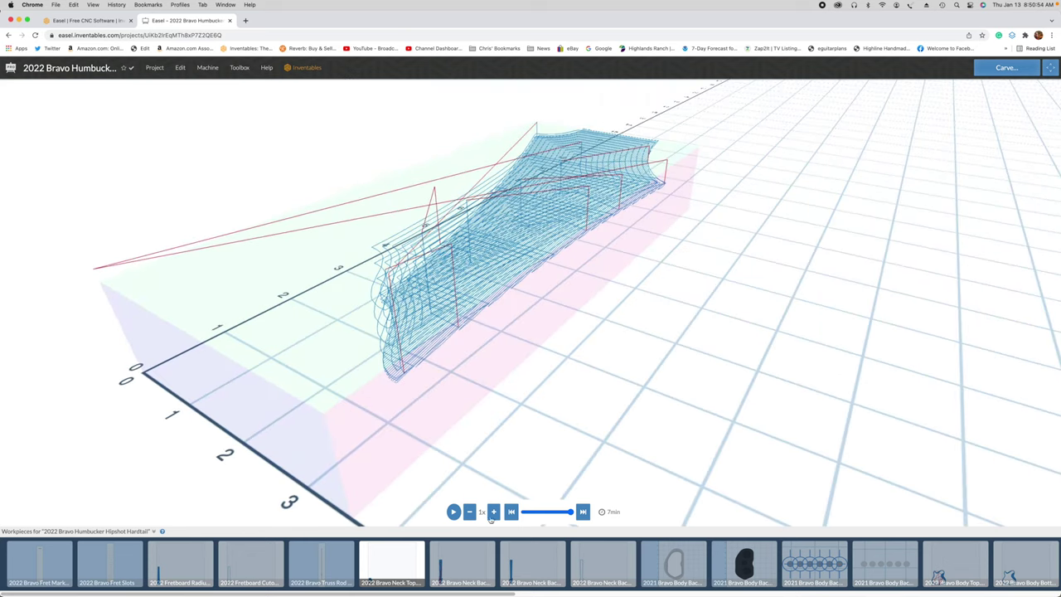
- Open the first 2022 Bravo Neck Back workpiece and examine its full toolpath from above and from the side
click(464, 562)
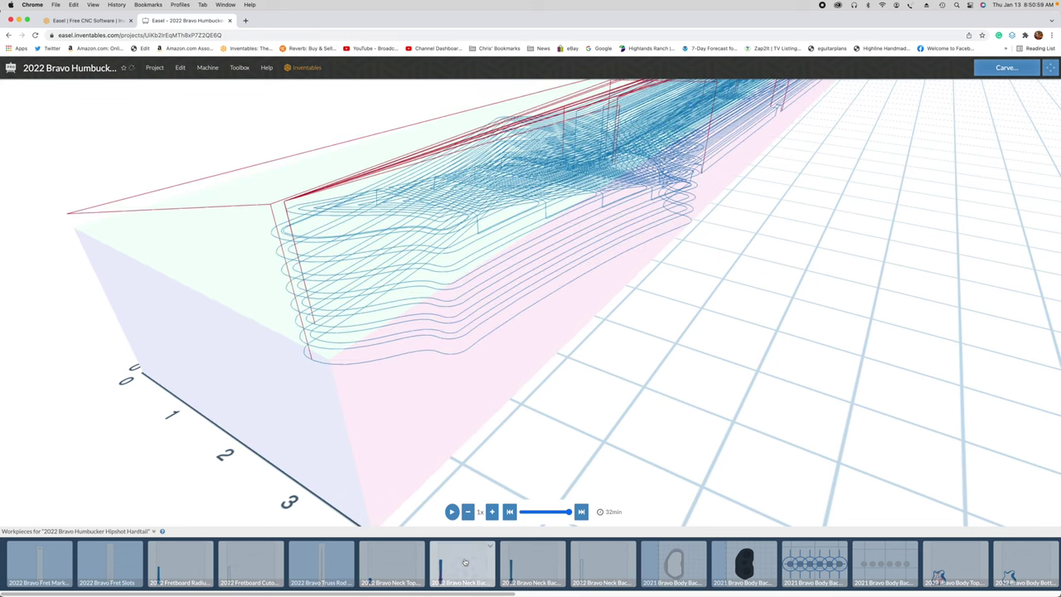
scroll(590, 368, down, 5)
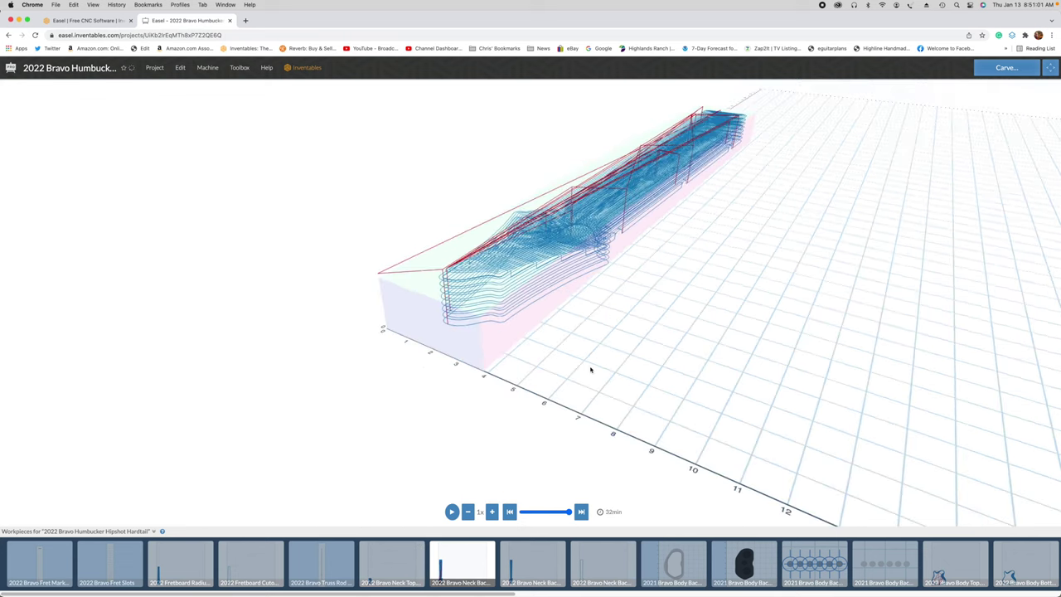
right_drag(635, 343, 590, 368)
drag(590, 368, 580, 434)
drag(553, 457, 511, 312)
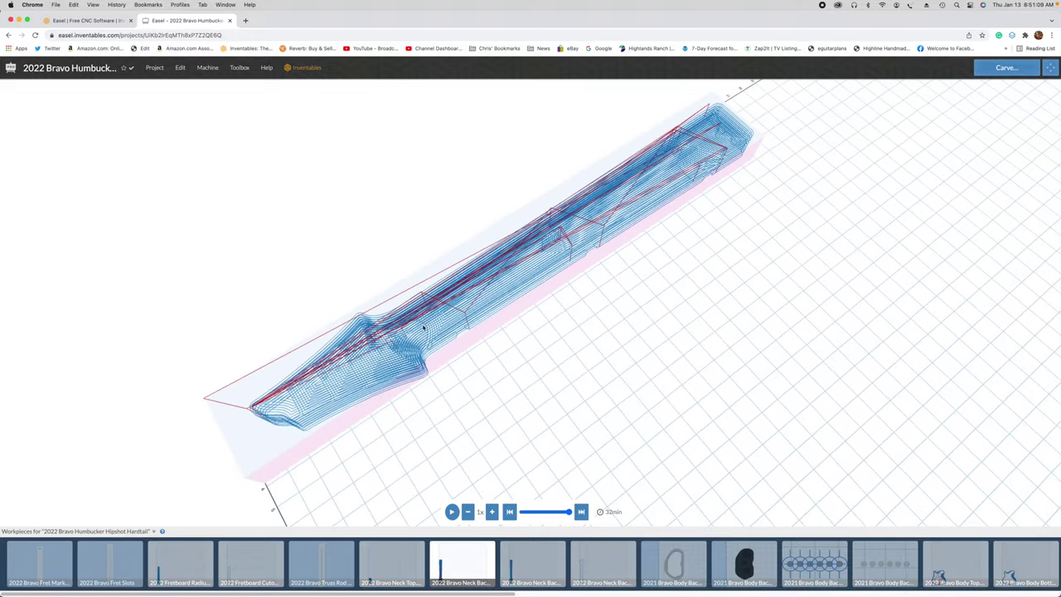
scroll(423, 328, up, 5)
drag(423, 328, 460, 323)
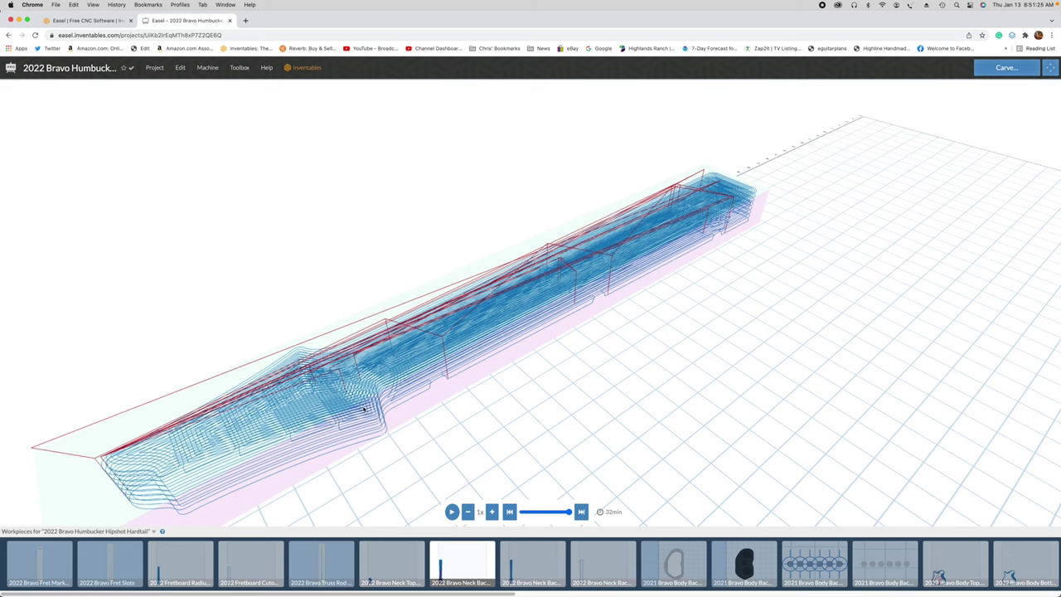
scroll(484, 429, down, 5)
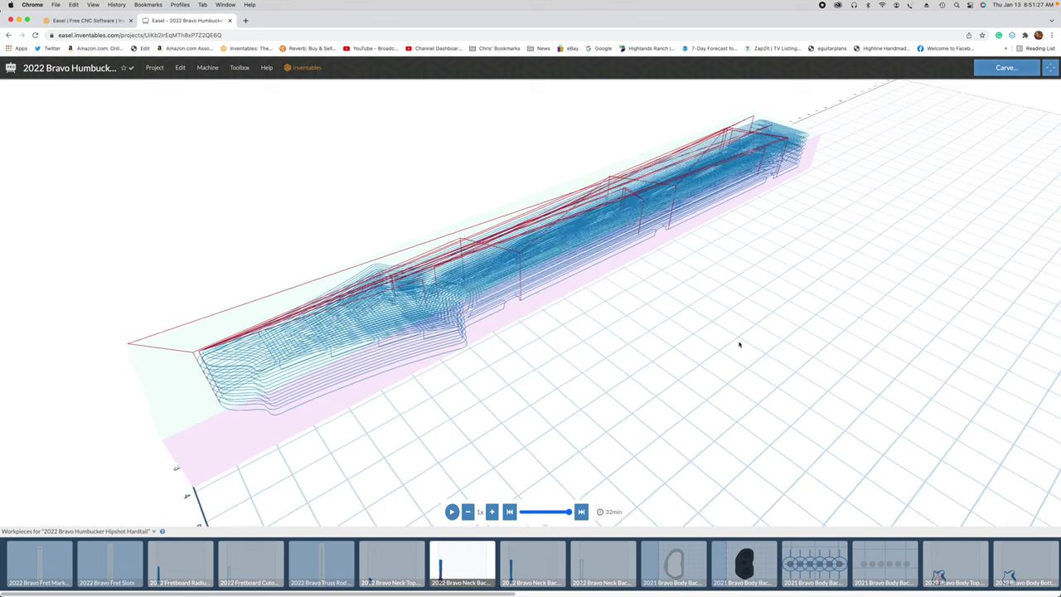
- Switch to Rhinoceros and turn the 2022 Bravo Neck Back model over to view its rounded back
mouse_move(1038, 241)
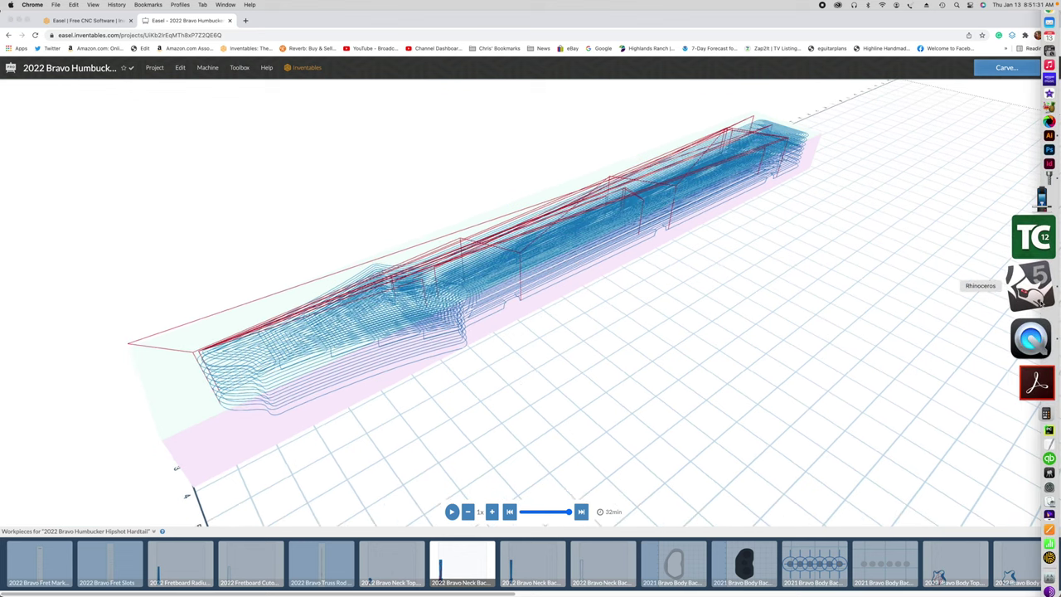
click(1030, 286)
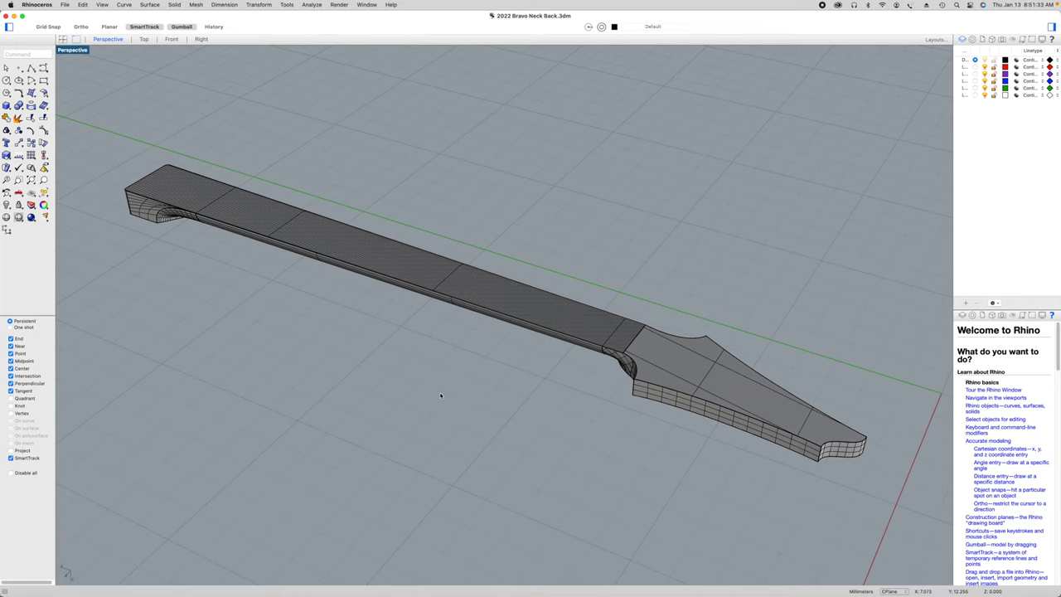
right_drag(434, 403, 437, 137)
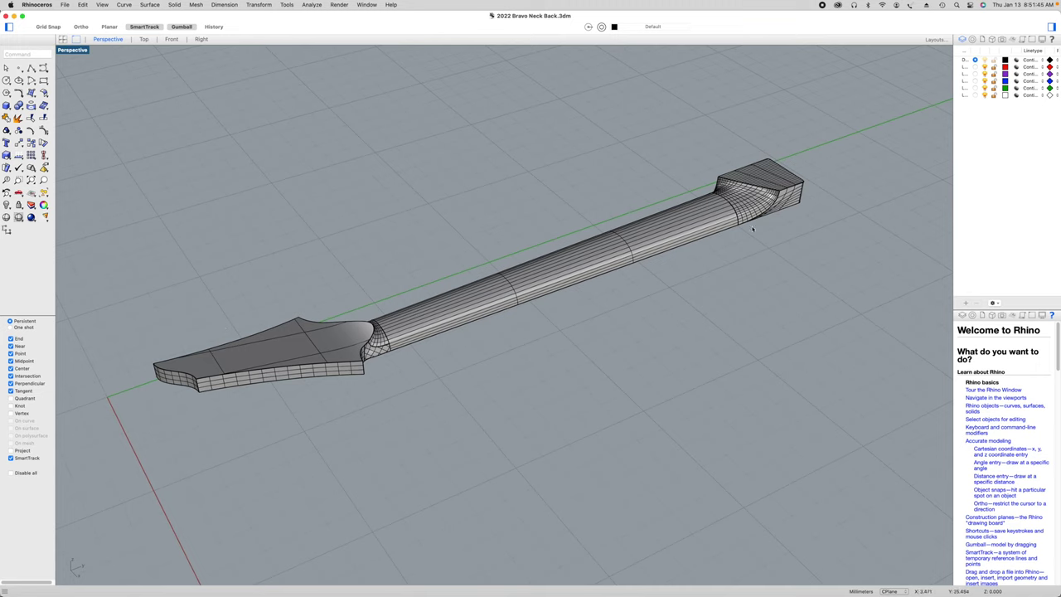
- Switch to MeshCAM and open the project 2022 Bravo Neck Back.mcf from the 2022 Bravo folder
mouse_move(1048, 307)
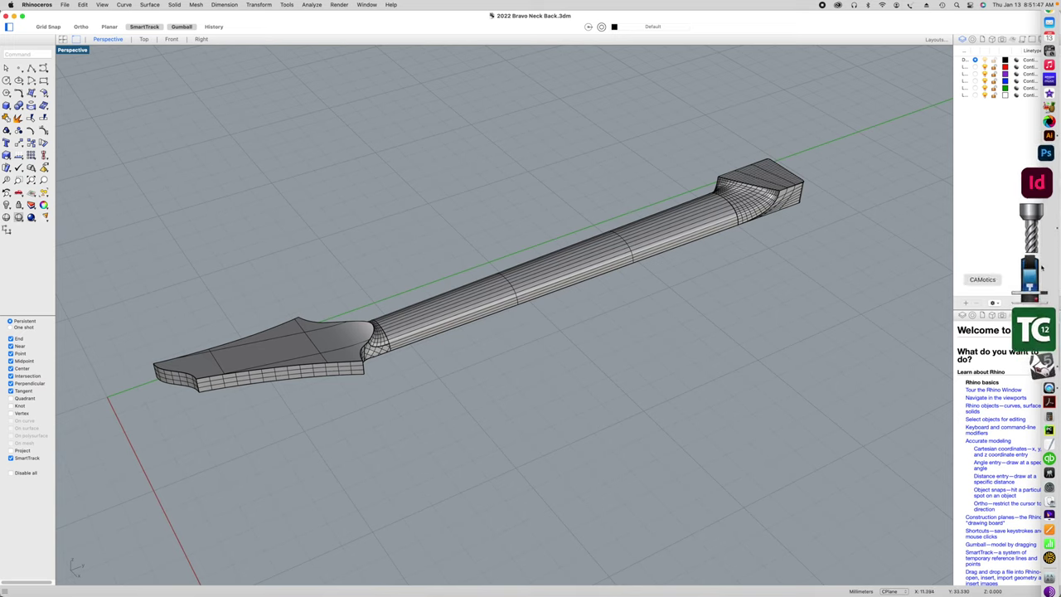
click(1036, 251)
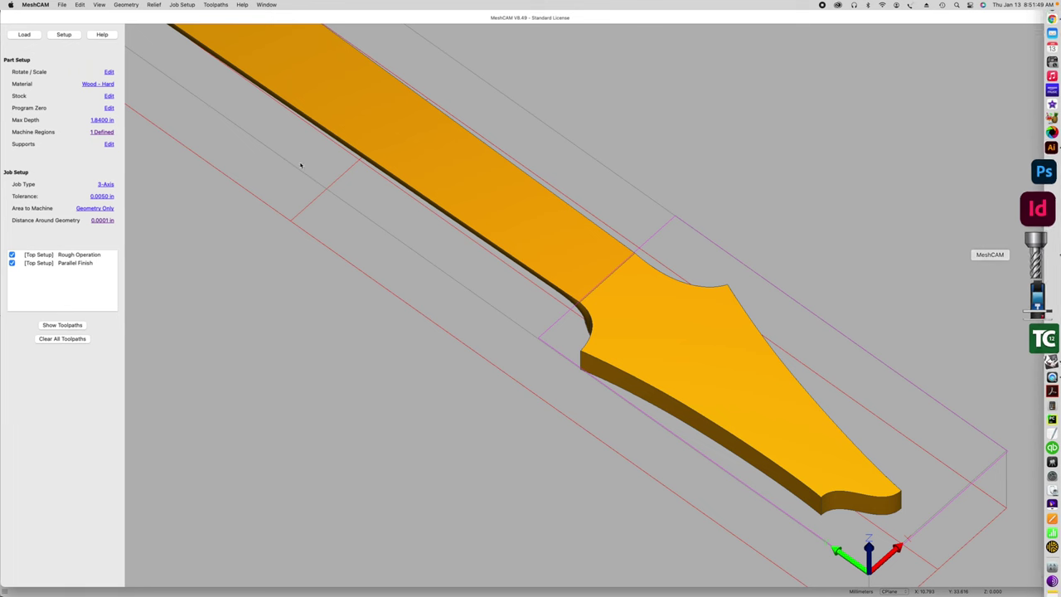
click(62, 4)
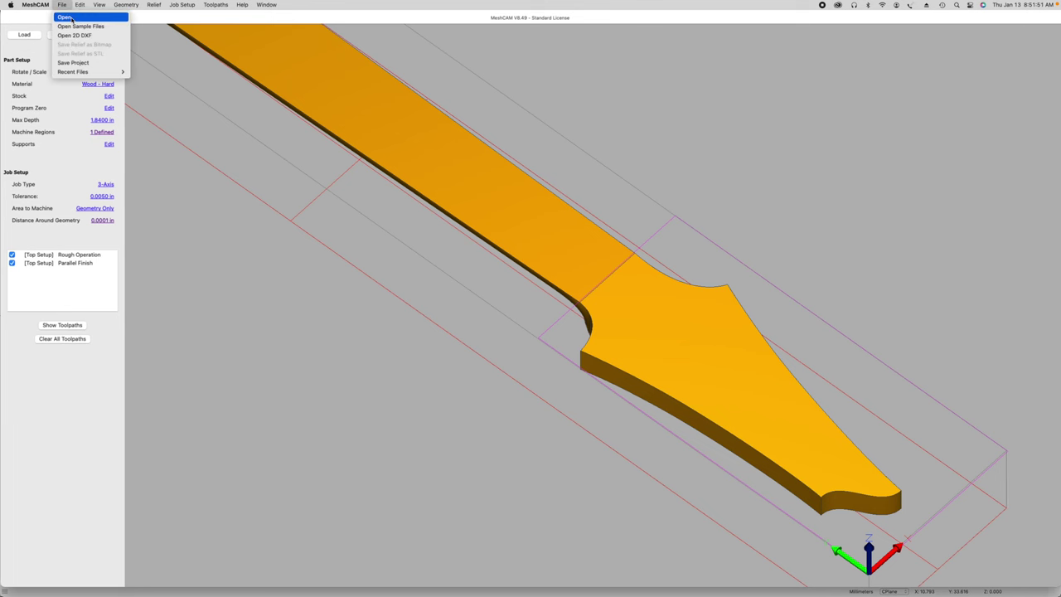
click(71, 18)
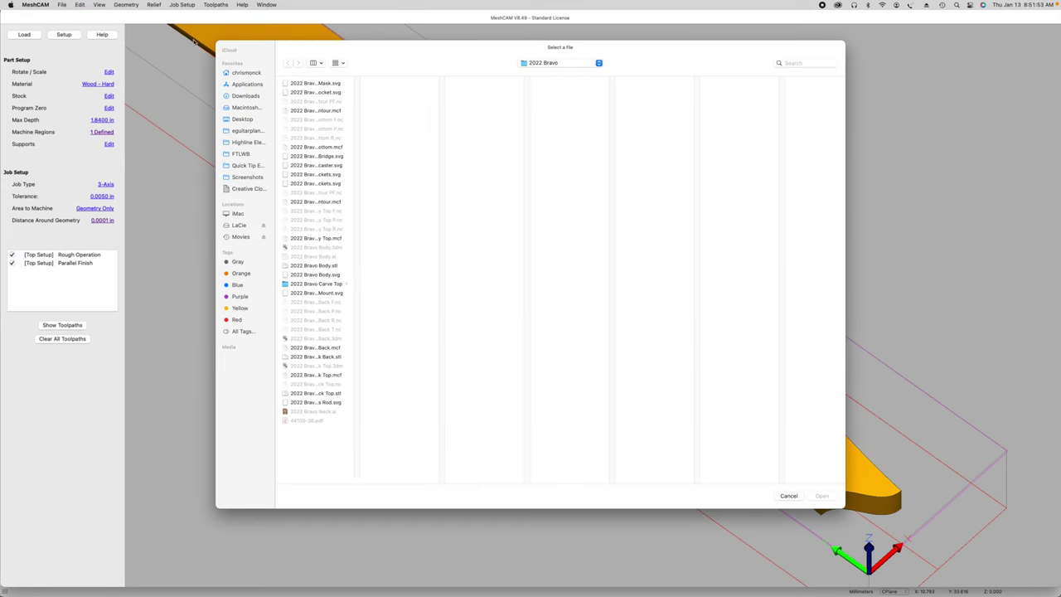
drag(356, 483, 420, 472)
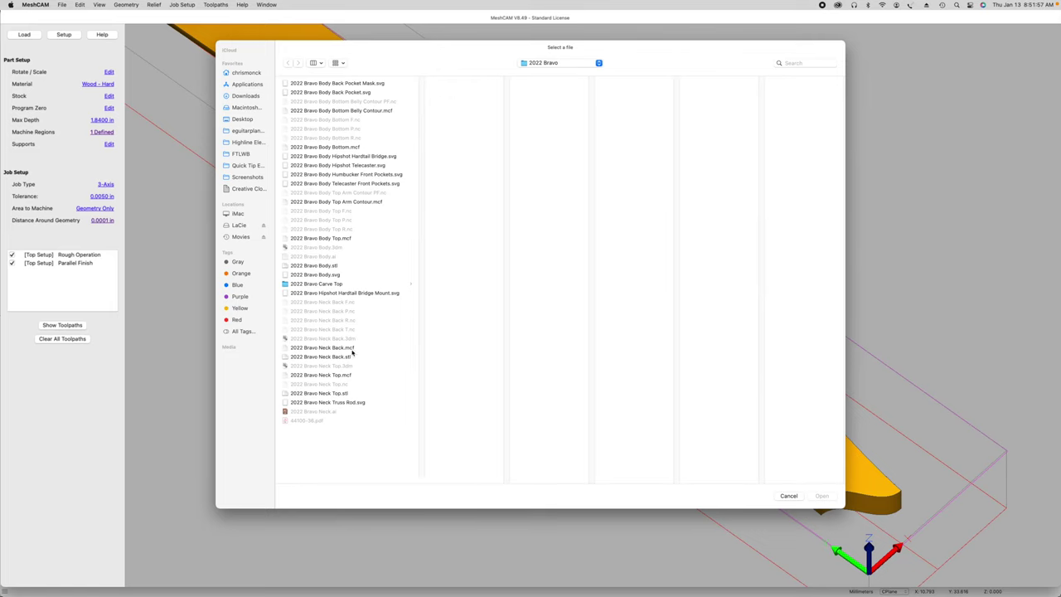
click(352, 347)
click(816, 496)
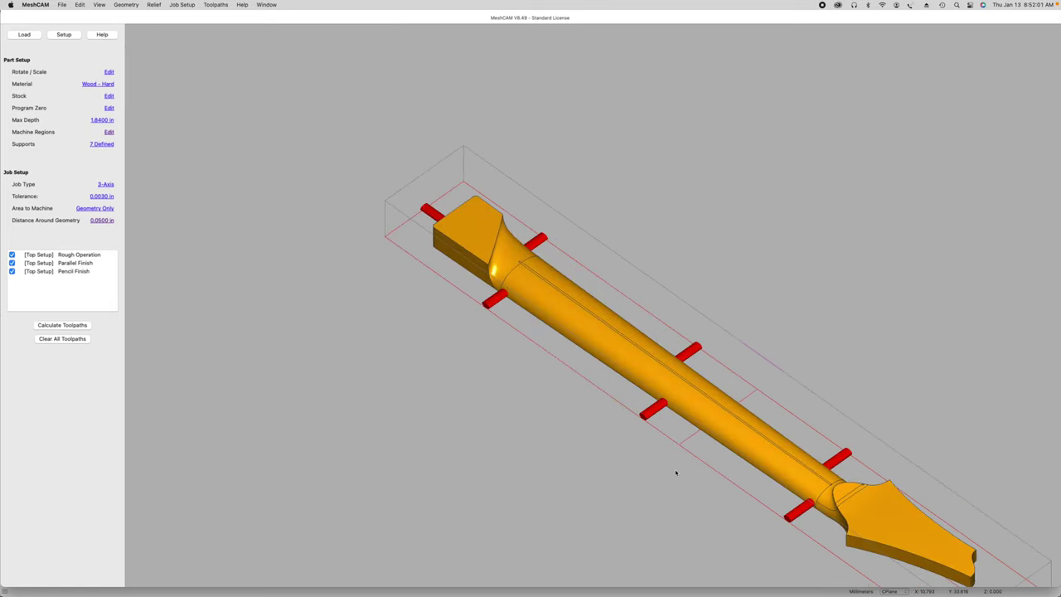
- Examine the neck back model and the red support tabs along its sides
right_drag(672, 471, 533, 402)
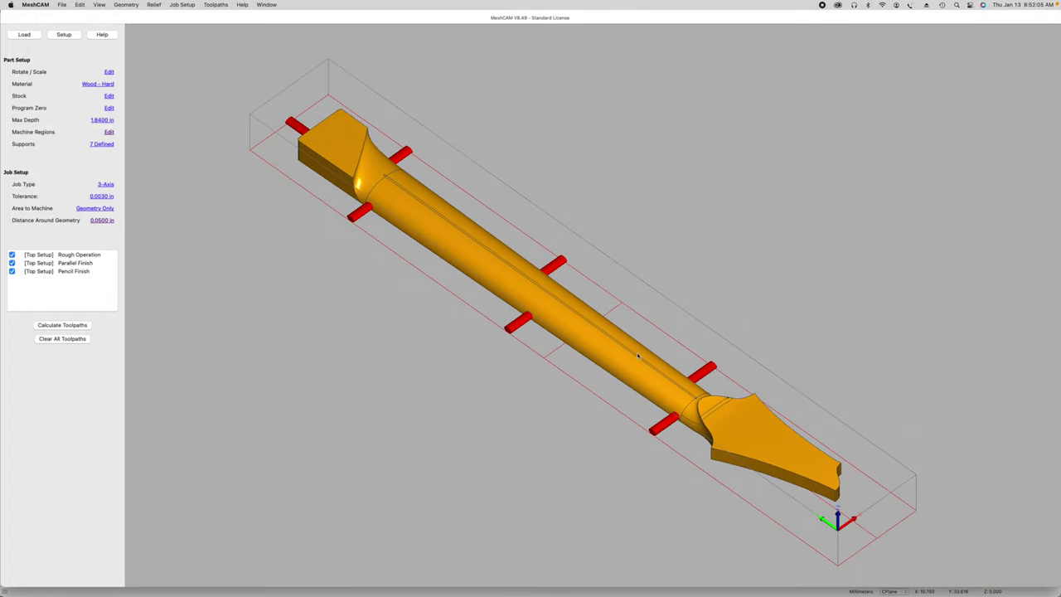
scroll(629, 294, up, 5)
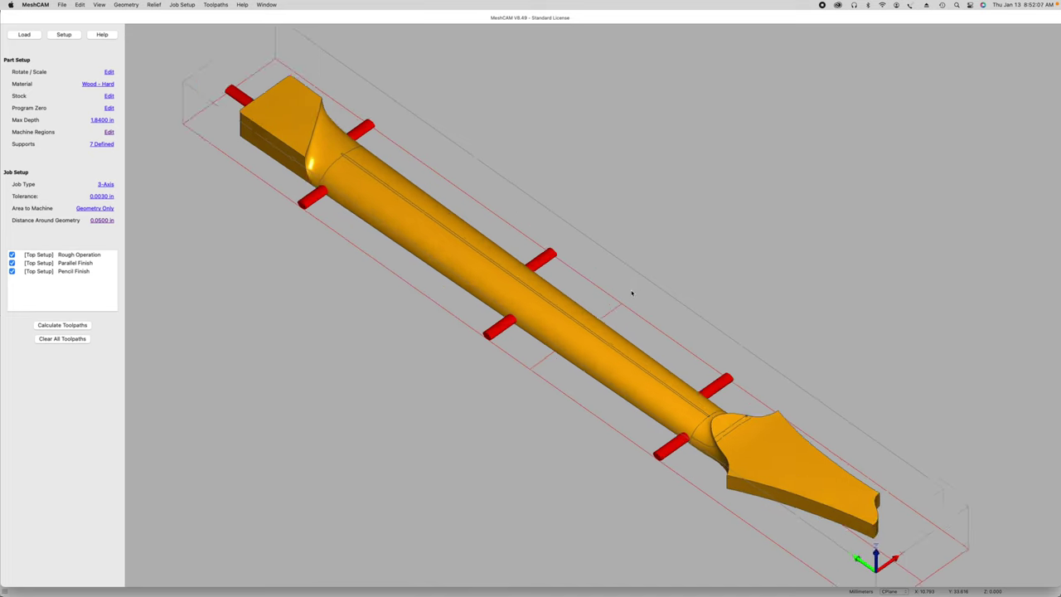
scroll(584, 216, down, 4)
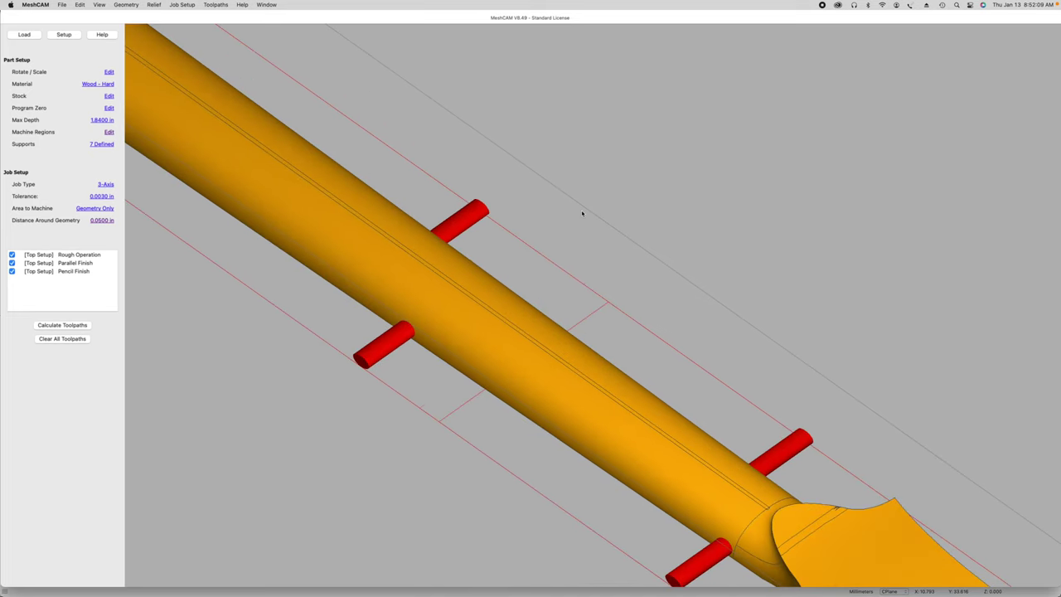
scroll(582, 214, down, 3)
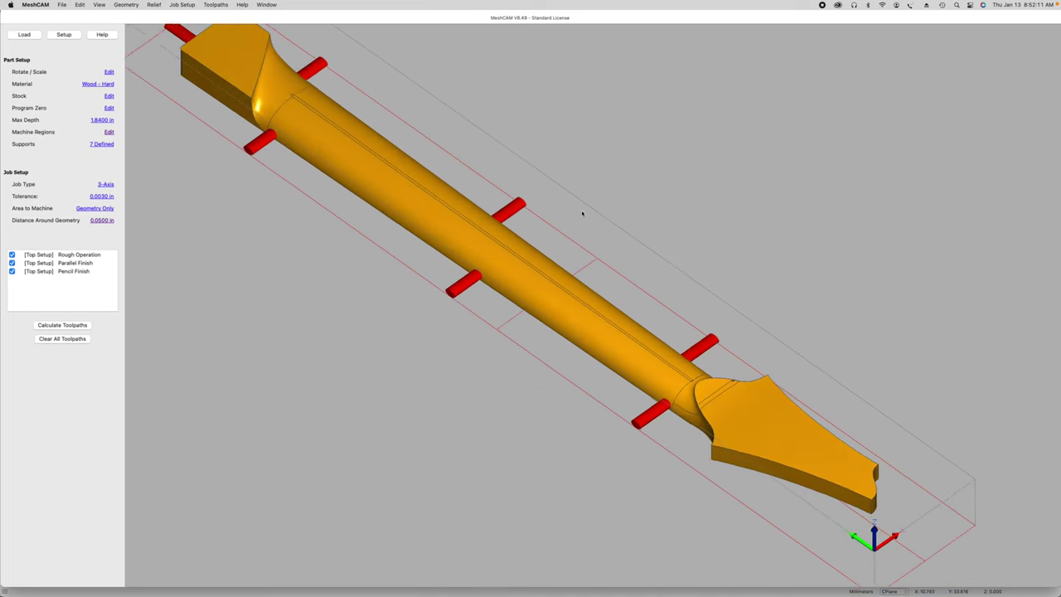
scroll(602, 247, up, 2)
right_drag(602, 247, 616, 273)
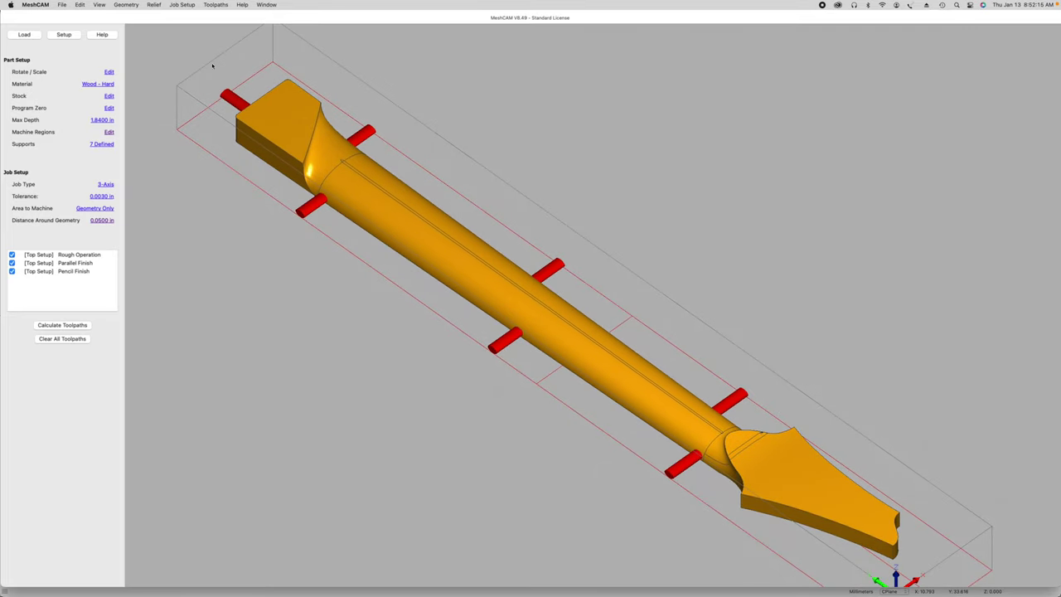
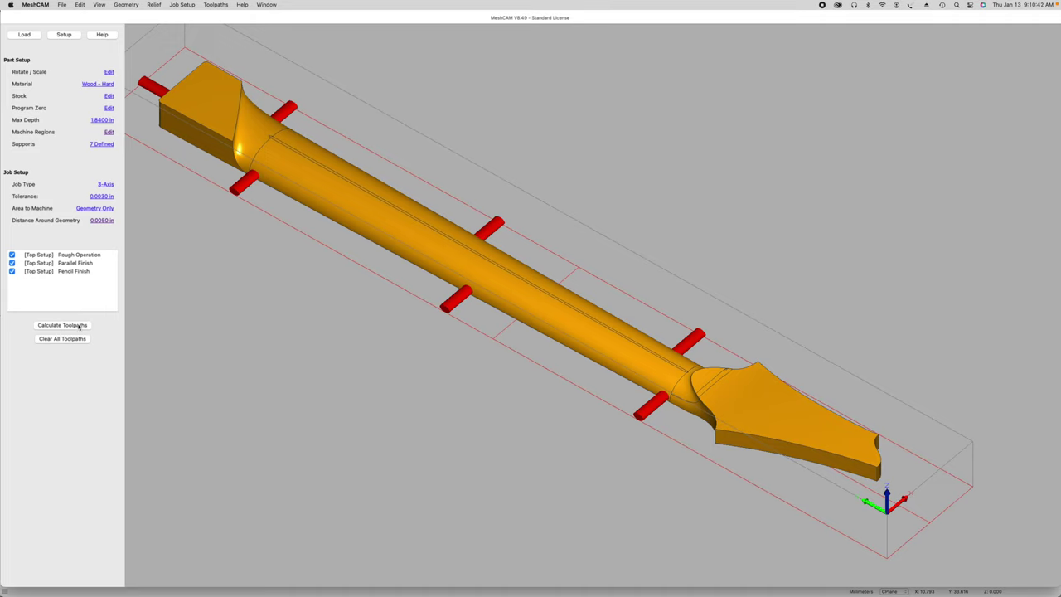
- Calculate the neck back toolpaths, declining the suggested change to the distance around geometry
click(80, 326)
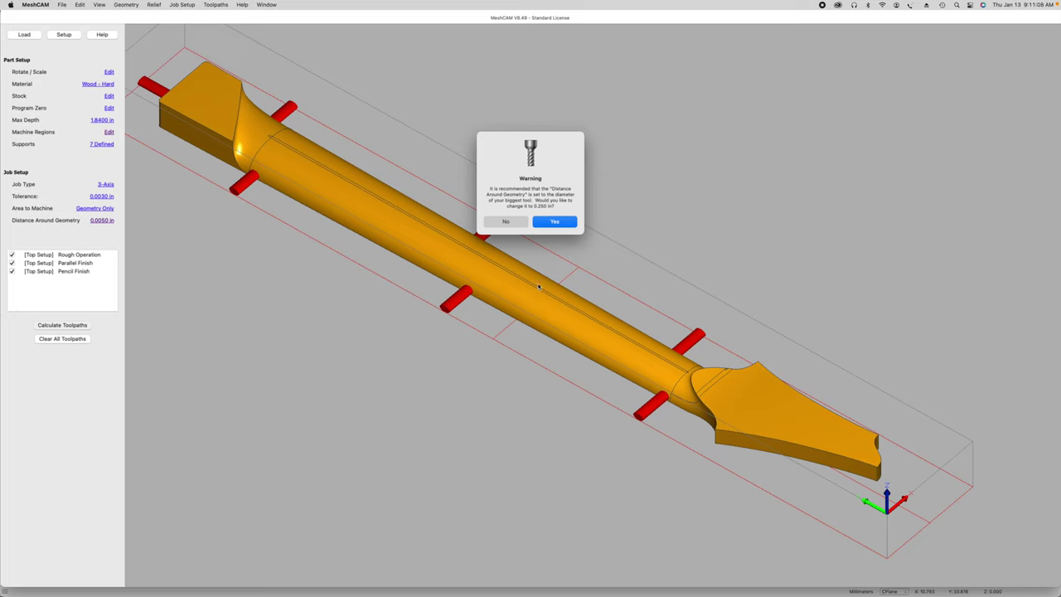
click(507, 220)
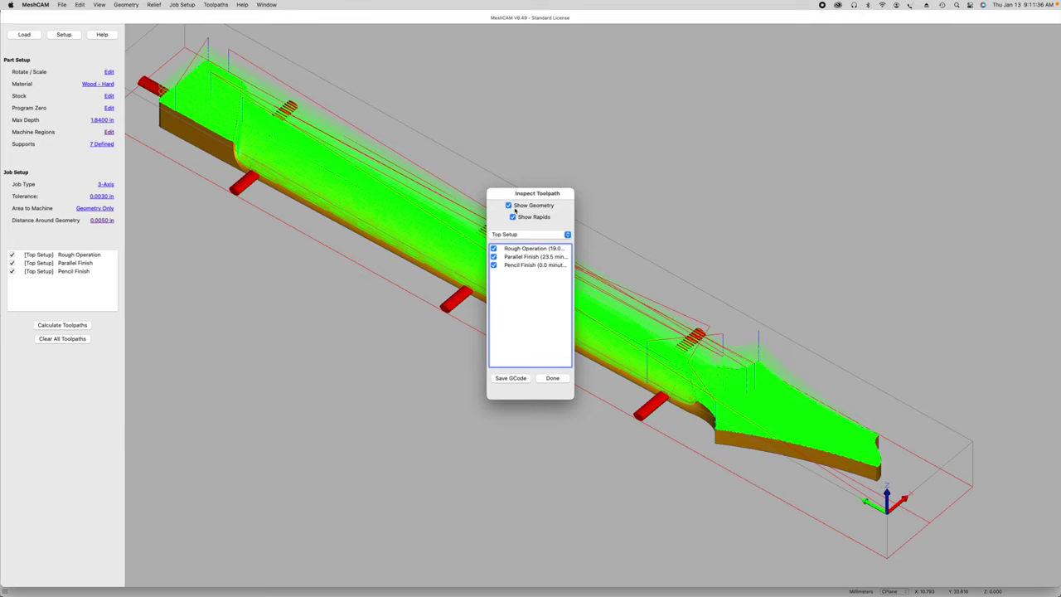
drag(544, 194, 334, 246)
- Display only the Parallel Finish toolpath and examine its closely spaced passes along the neck
click(285, 301)
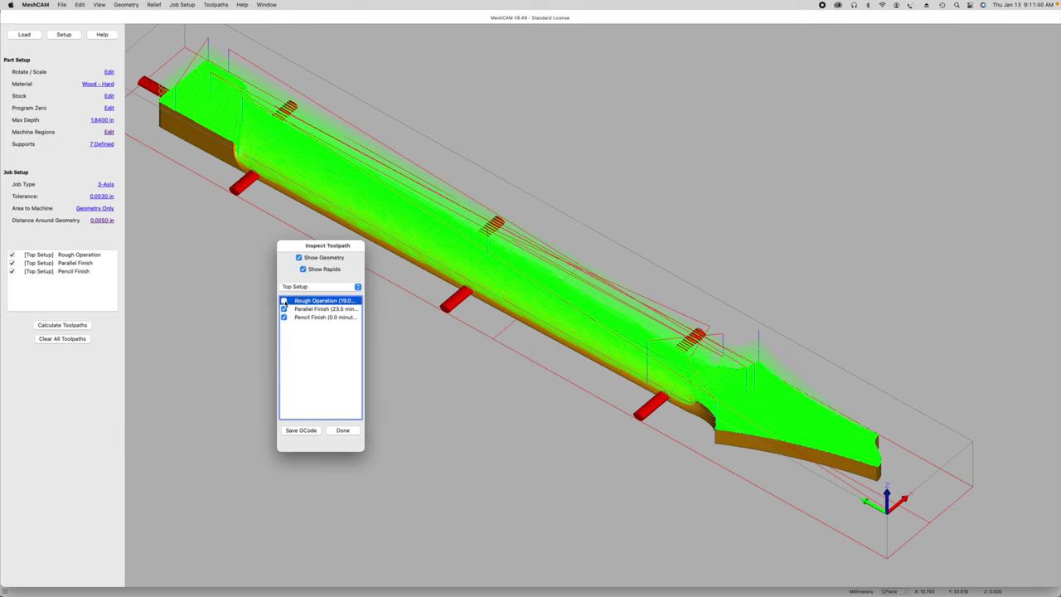
click(284, 300)
click(284, 318)
click(284, 318)
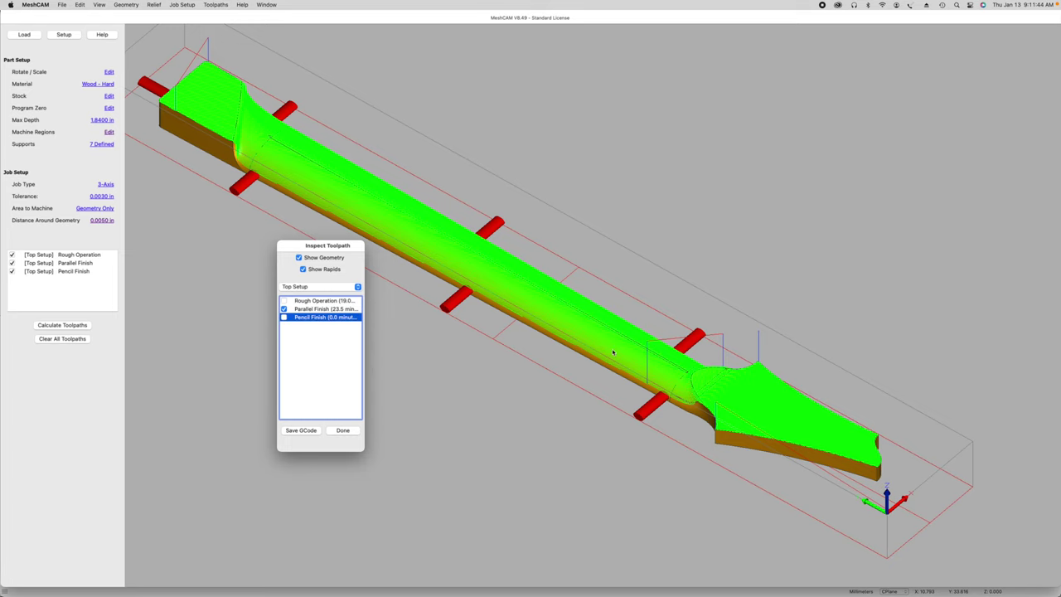
scroll(613, 352, up, 10)
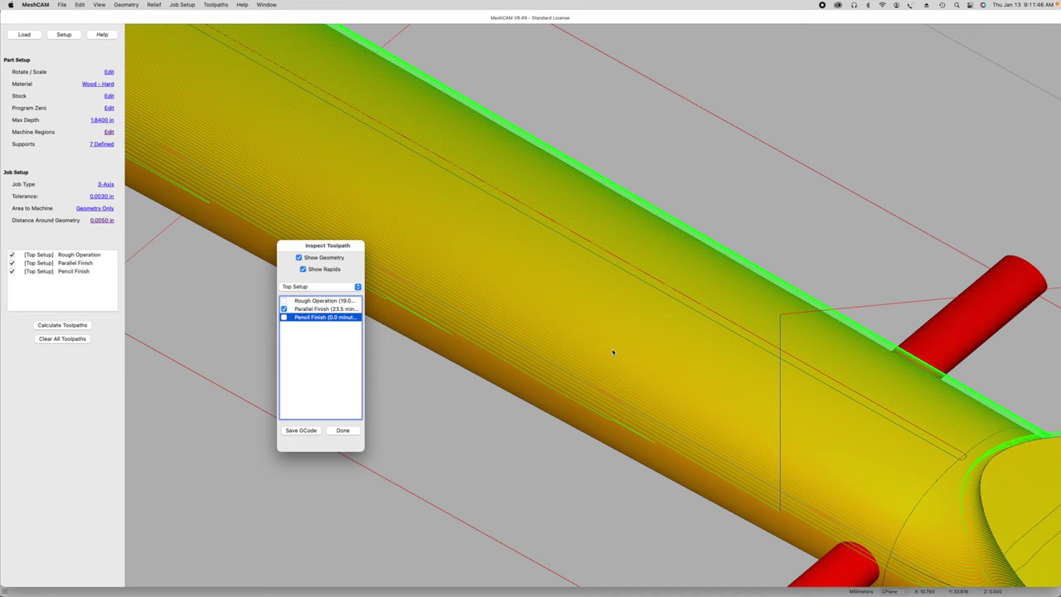
scroll(613, 352, down, 10)
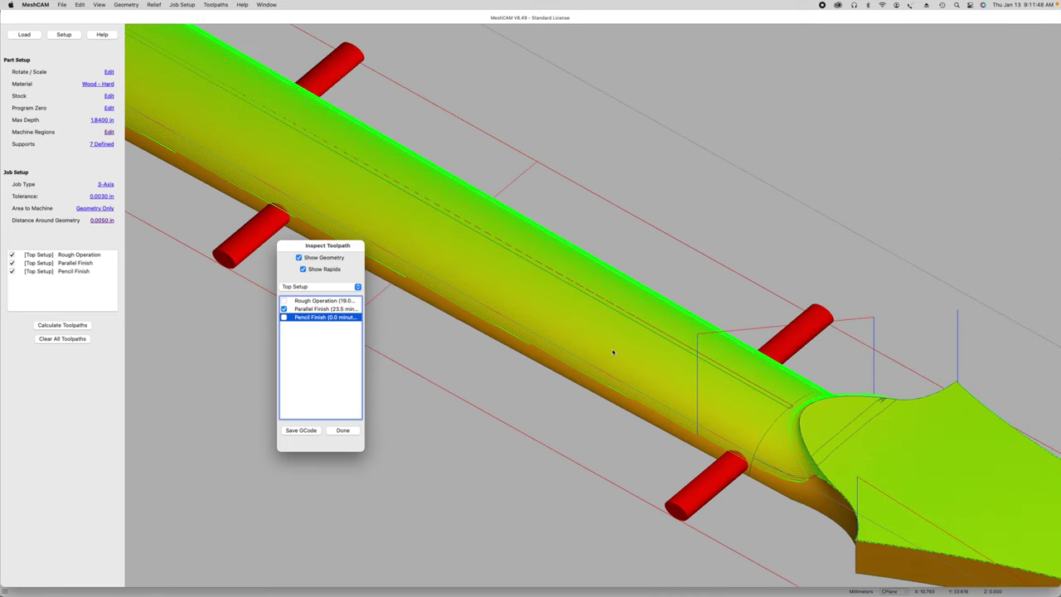
scroll(613, 353, down, 5)
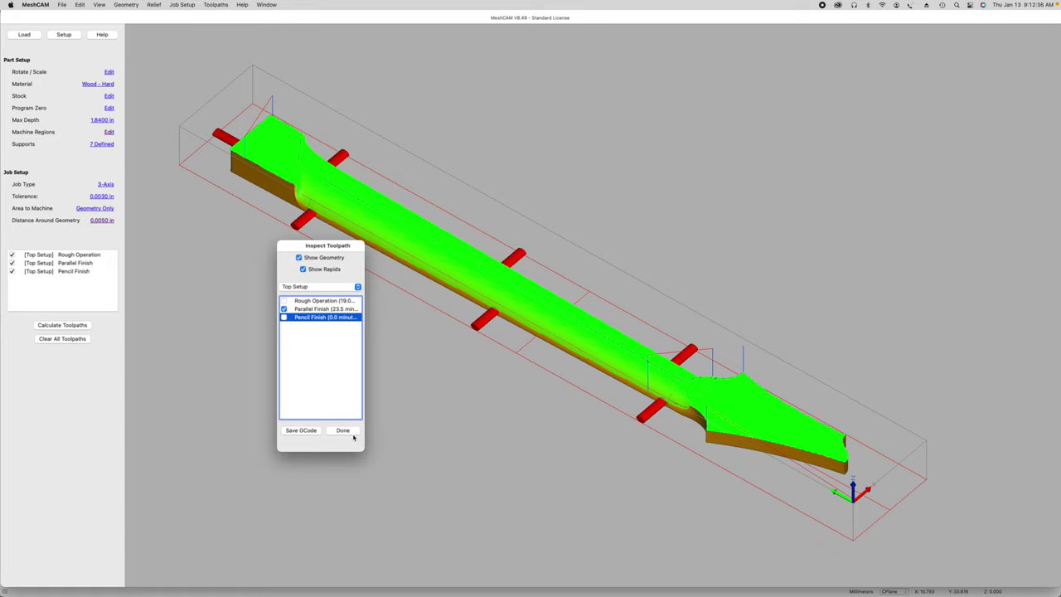
- Display only the Rough Operation toolpath and view the post processor choices for its G-code without saving
click(283, 300)
click(283, 308)
click(283, 317)
click(284, 308)
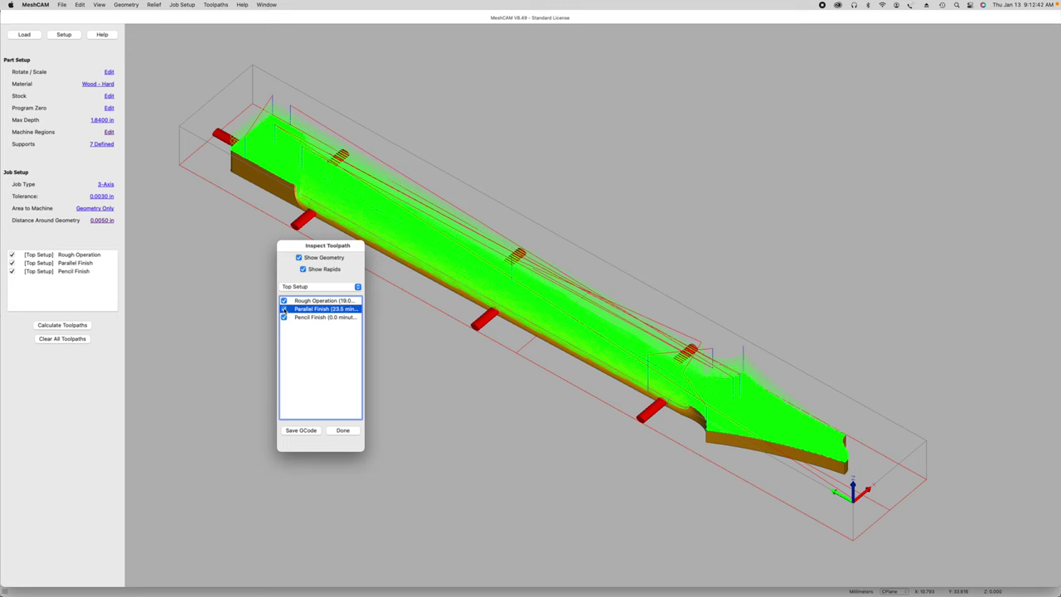
click(283, 309)
click(283, 316)
click(284, 317)
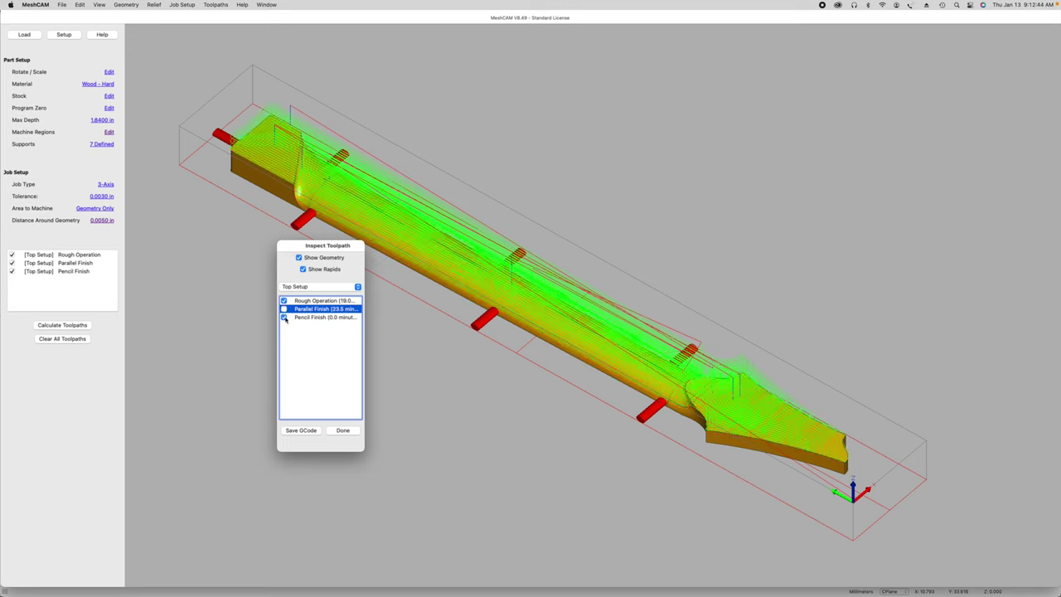
click(284, 317)
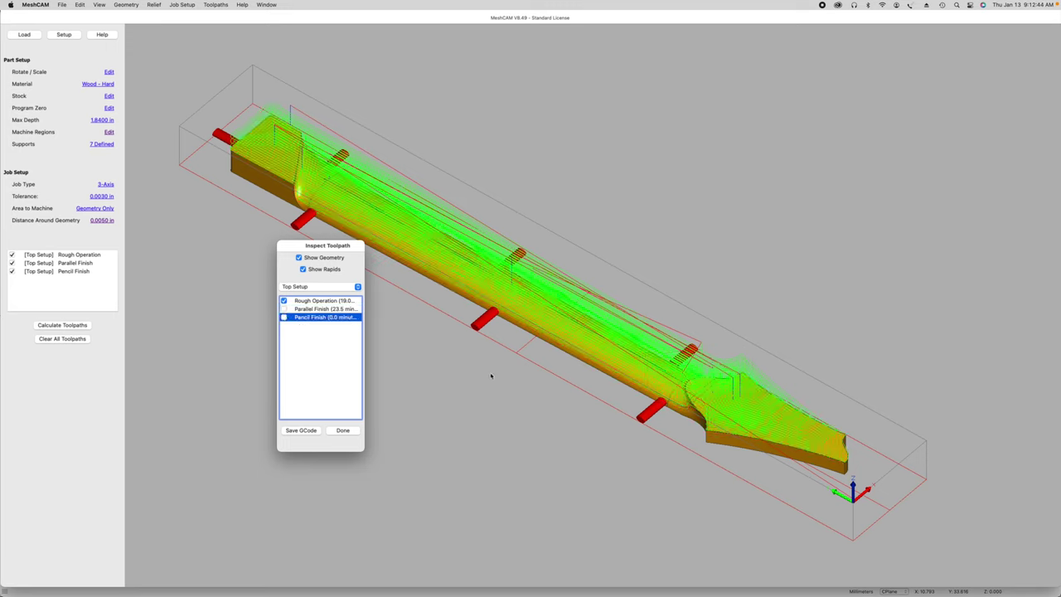
click(318, 431)
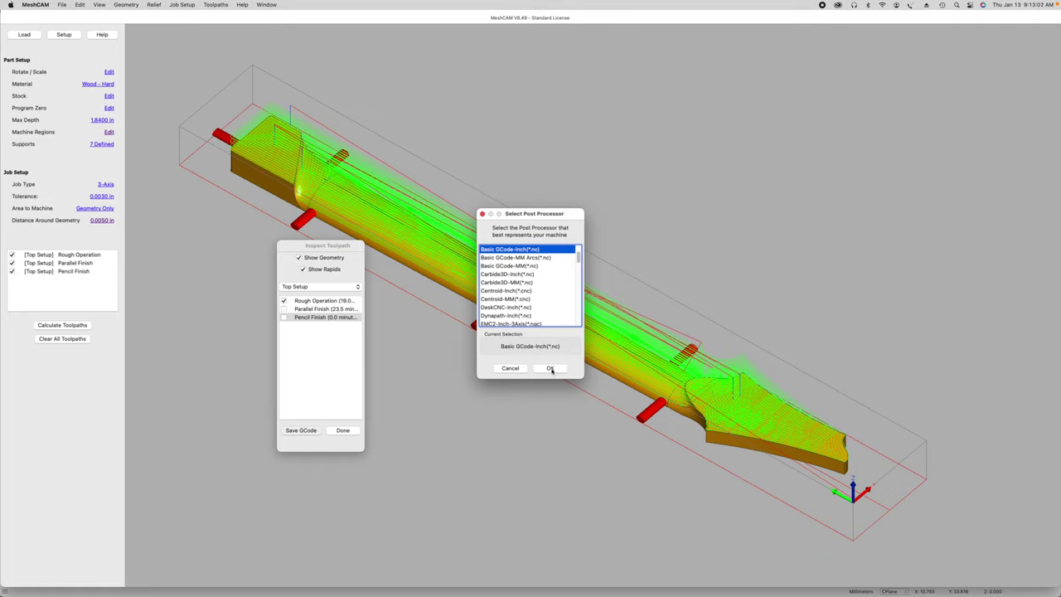
click(514, 370)
- Display the Parallel Finish toolpath alone and the Pencil Finish toolpath alone, and finish inspecting the toolpaths
click(285, 300)
click(284, 309)
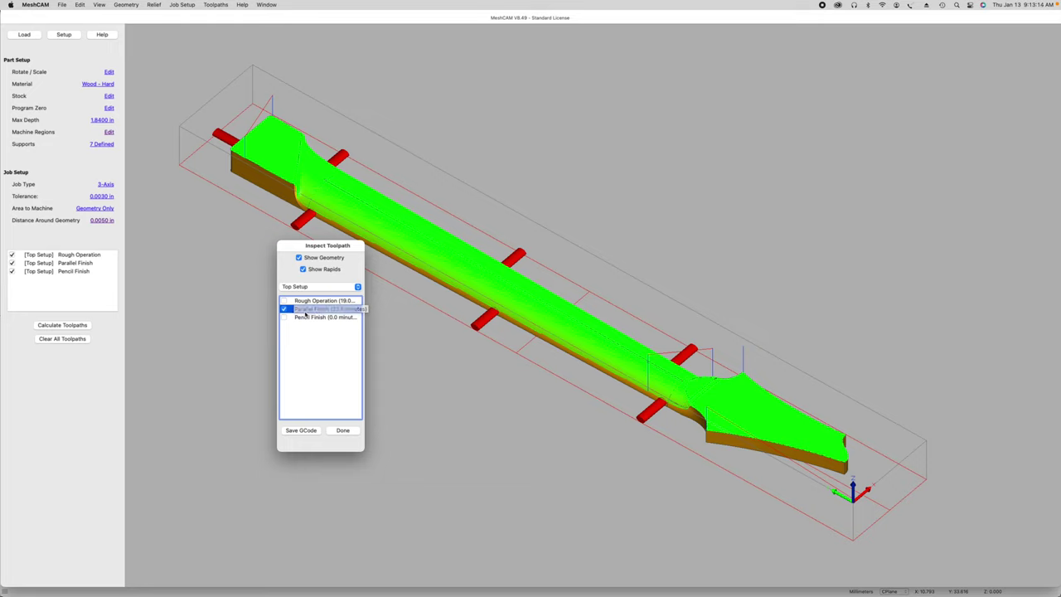
click(308, 317)
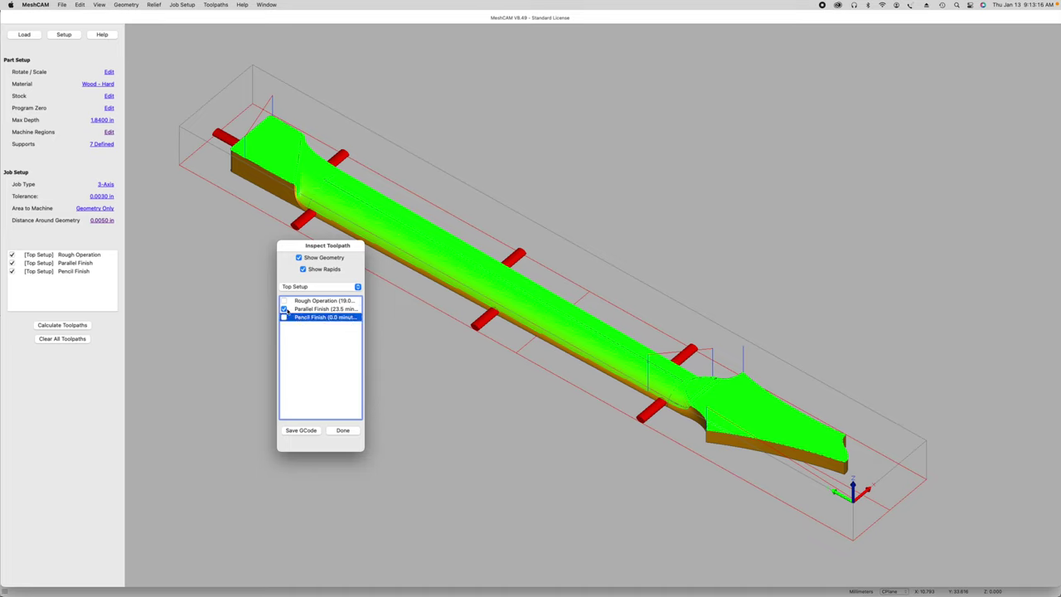
click(284, 308)
click(283, 318)
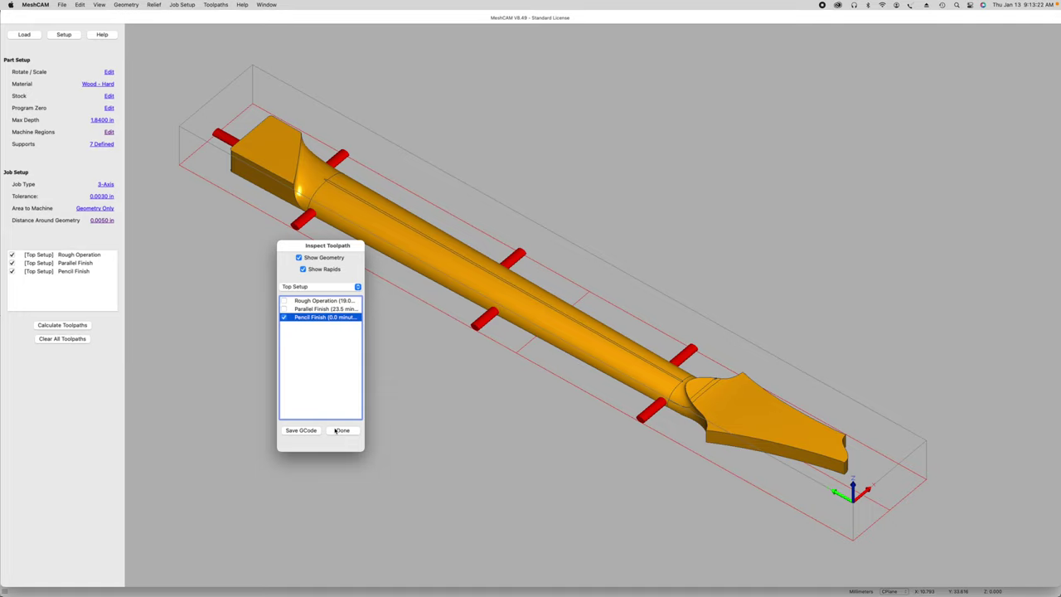
click(343, 430)
- Switch to Easel in Chrome and examine the first 2022 Bravo Neck Back workpiece's roughing toolpath at an angle
mouse_move(1048, 201)
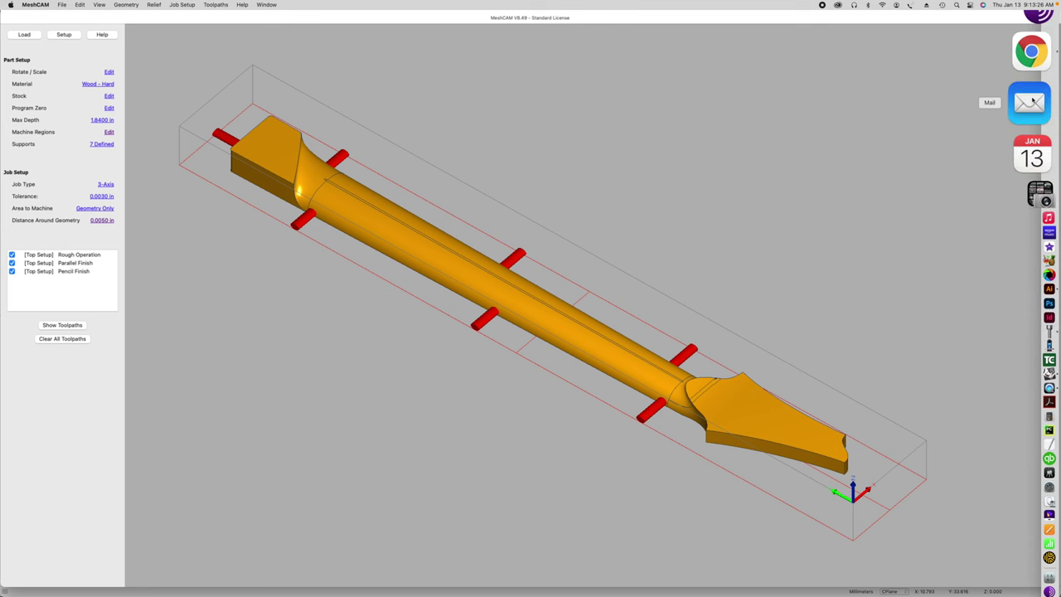
click(1030, 91)
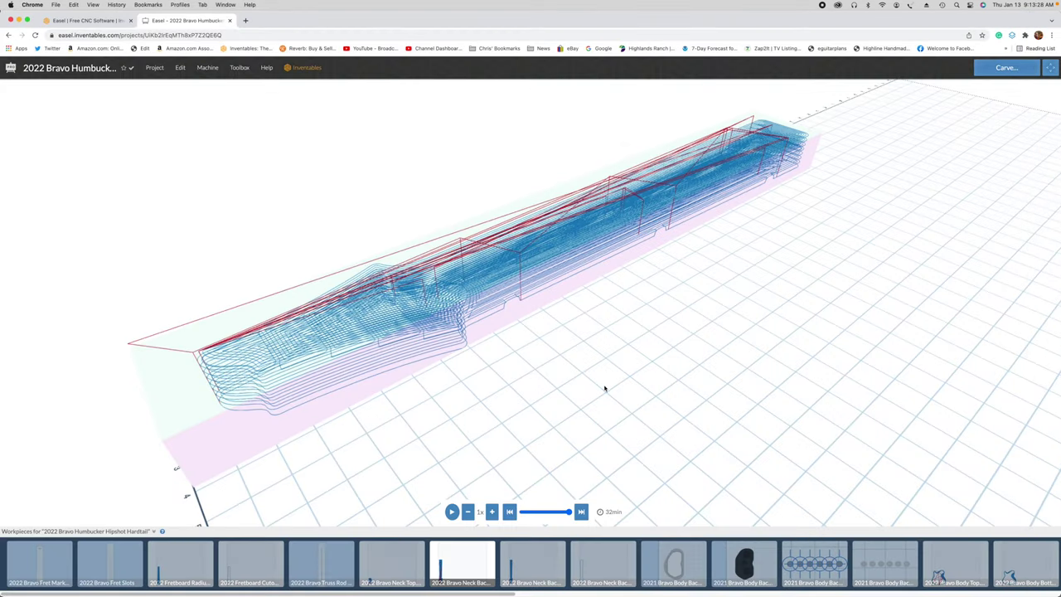
drag(493, 382, 519, 243)
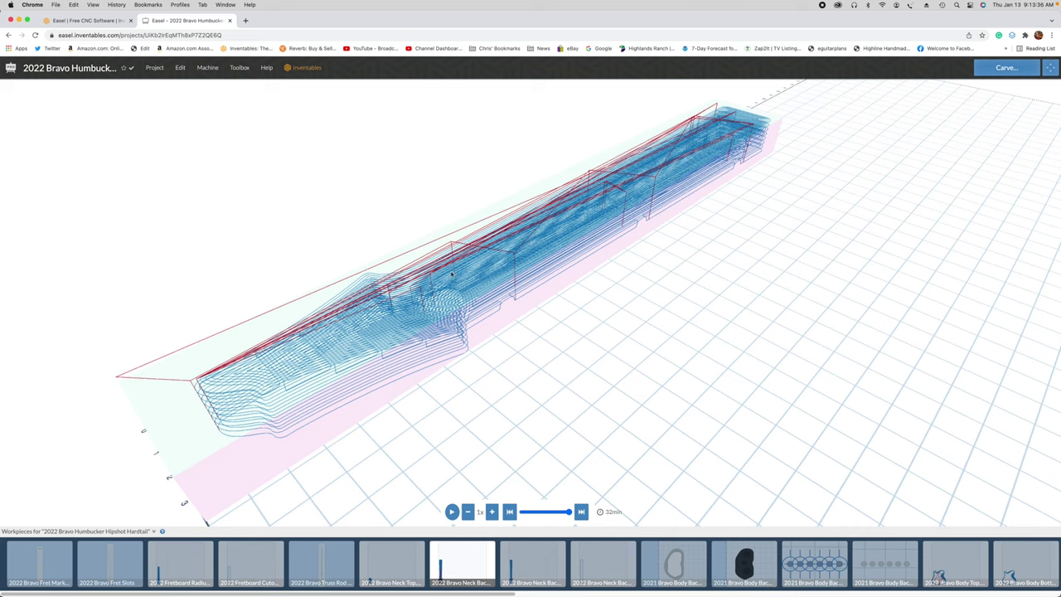
- Examine the second 2022 Bravo Neck Back workpiece's finish toolpath up close and view the third workpiece's tabbed outline cut
click(540, 562)
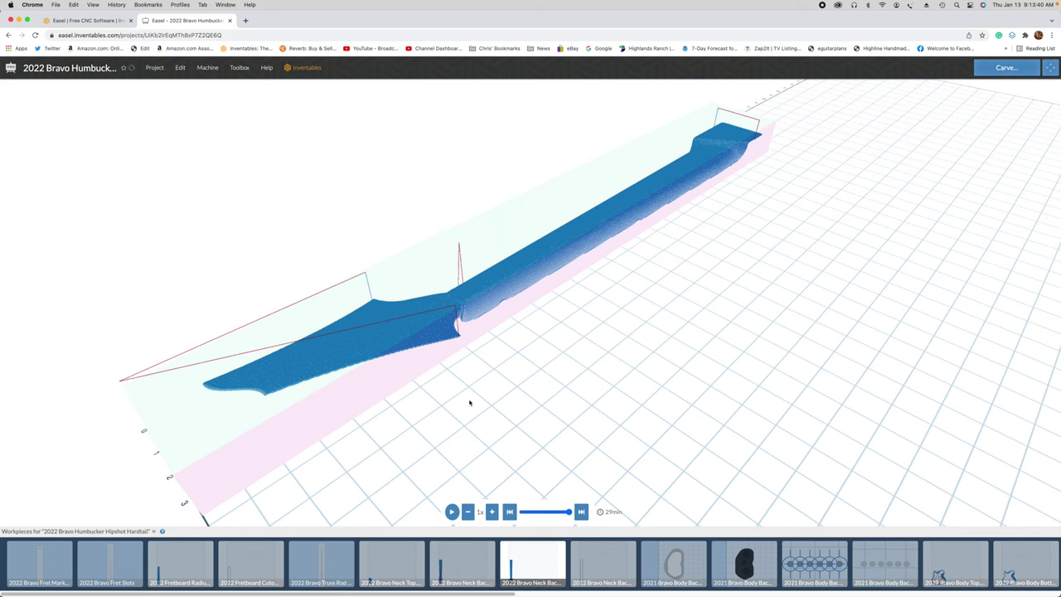
mouse_move(511, 400)
mouse_down()
mouse_move(517, 427)
mouse_move(511, 400)
mouse_move(426, 398)
mouse_move(516, 429)
mouse_move(517, 384)
mouse_move(493, 393)
mouse_move(505, 401)
mouse_up()
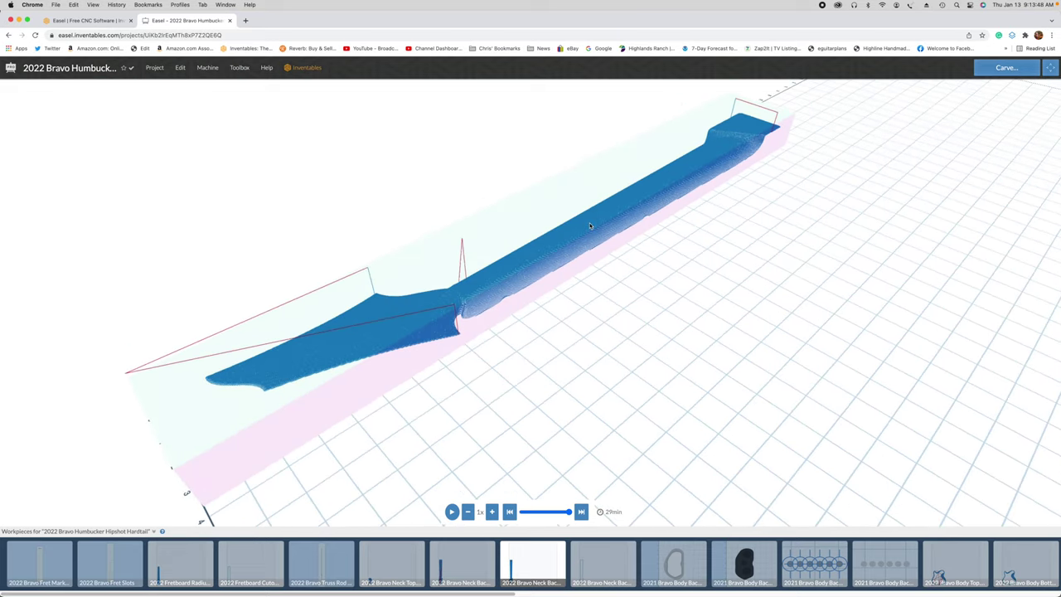
scroll(486, 294, up, 3)
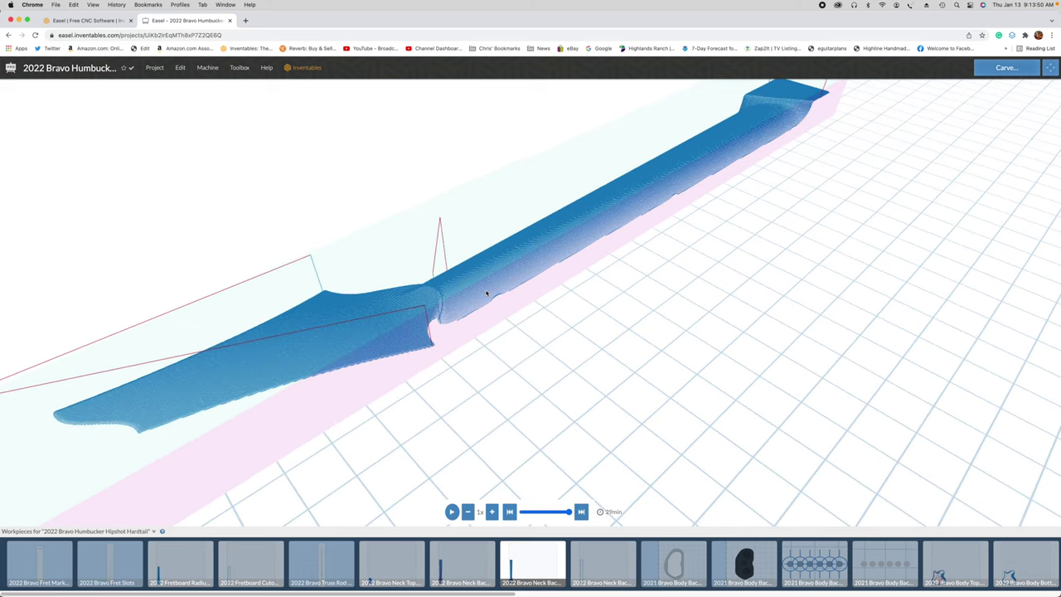
scroll(487, 294, down, 2)
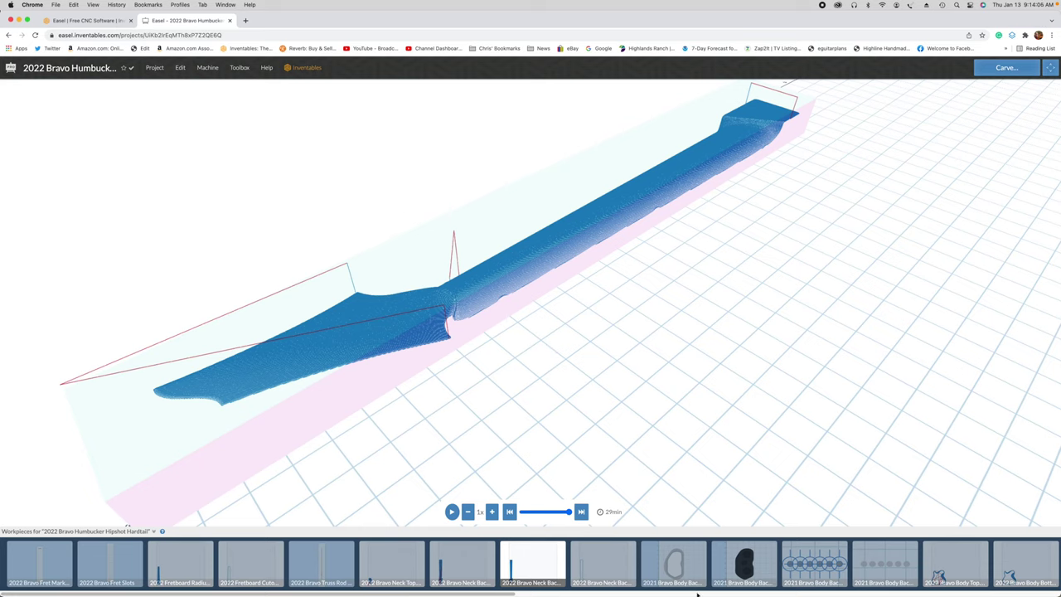
click(616, 559)
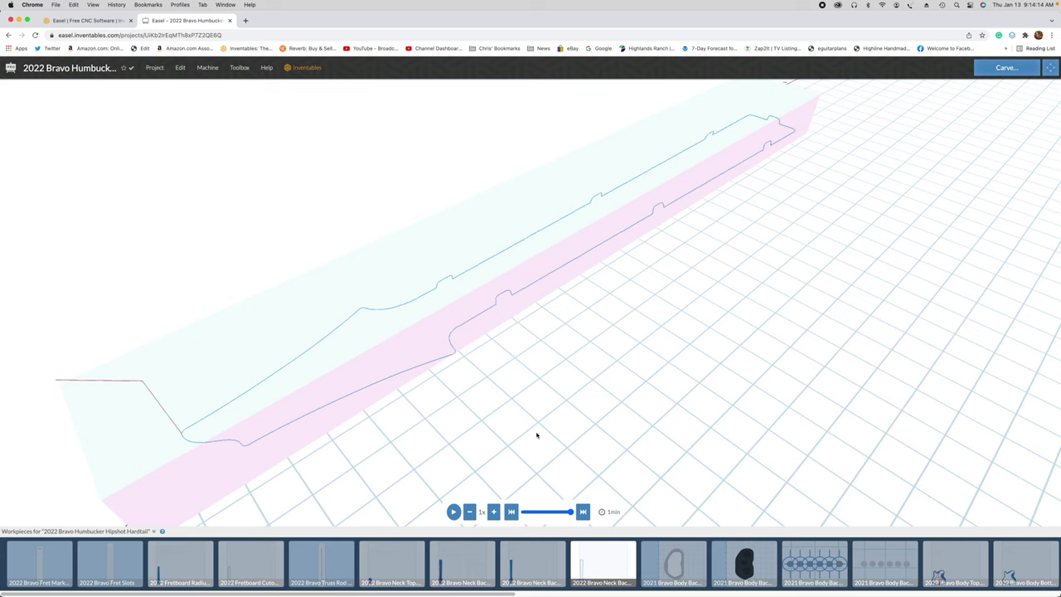
- Review the truss rod, neck top and three neck back workpieces in carving order
click(347, 560)
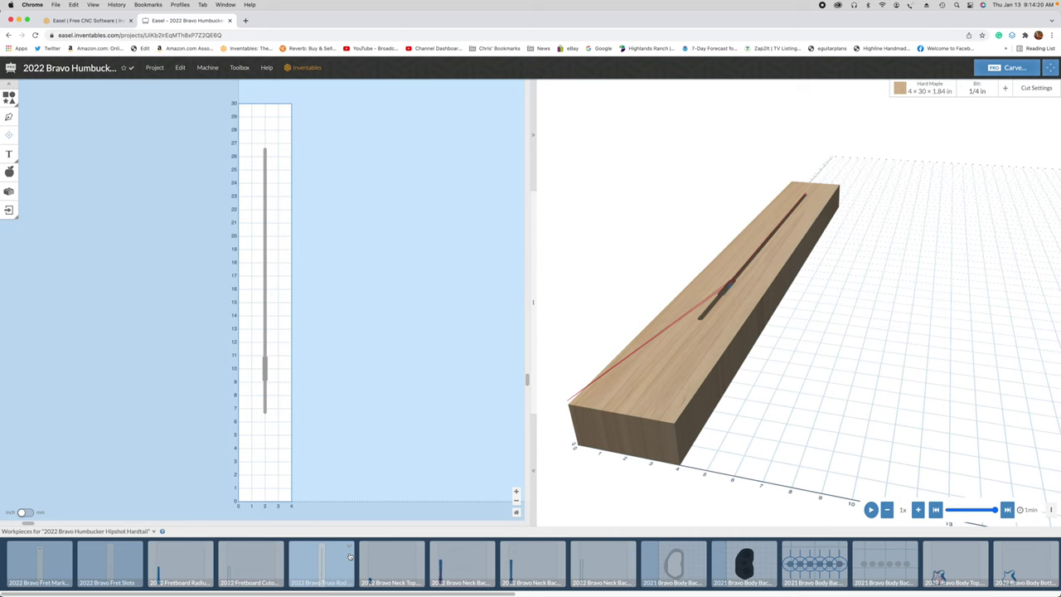
click(407, 565)
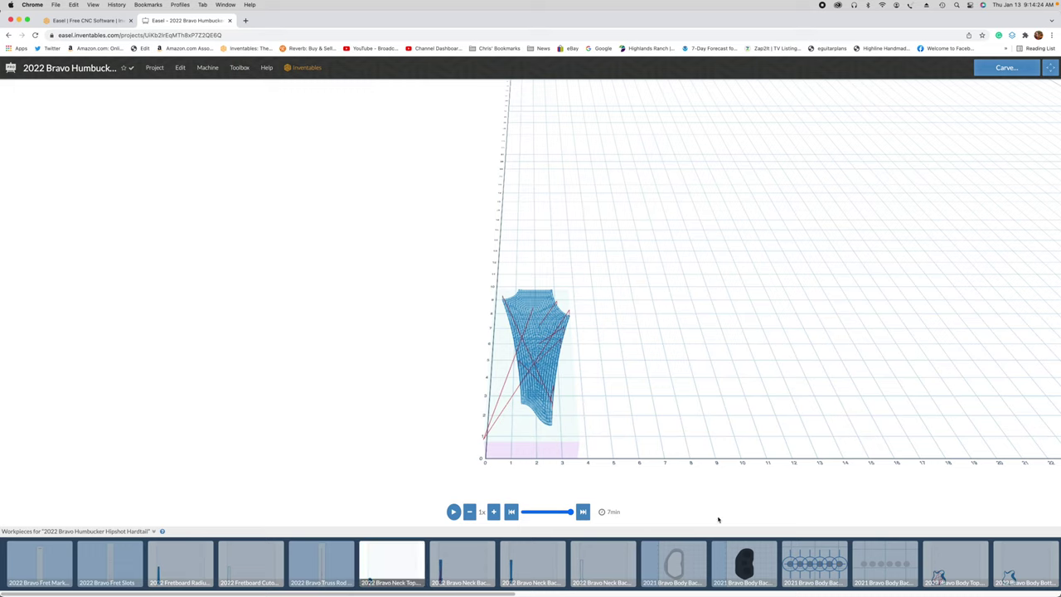
click(471, 561)
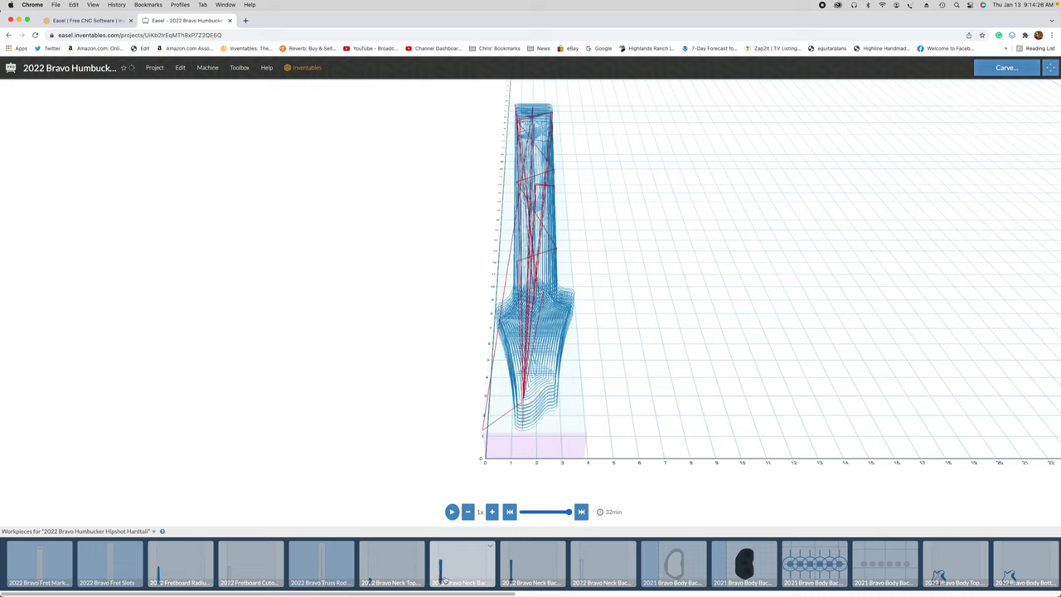
drag(615, 458, 498, 445)
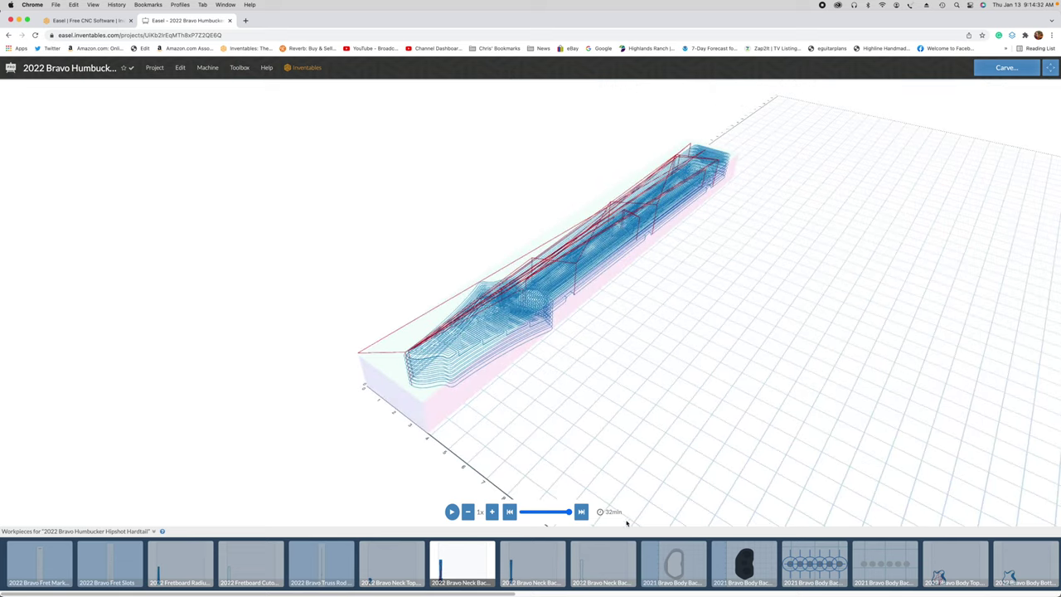
click(539, 555)
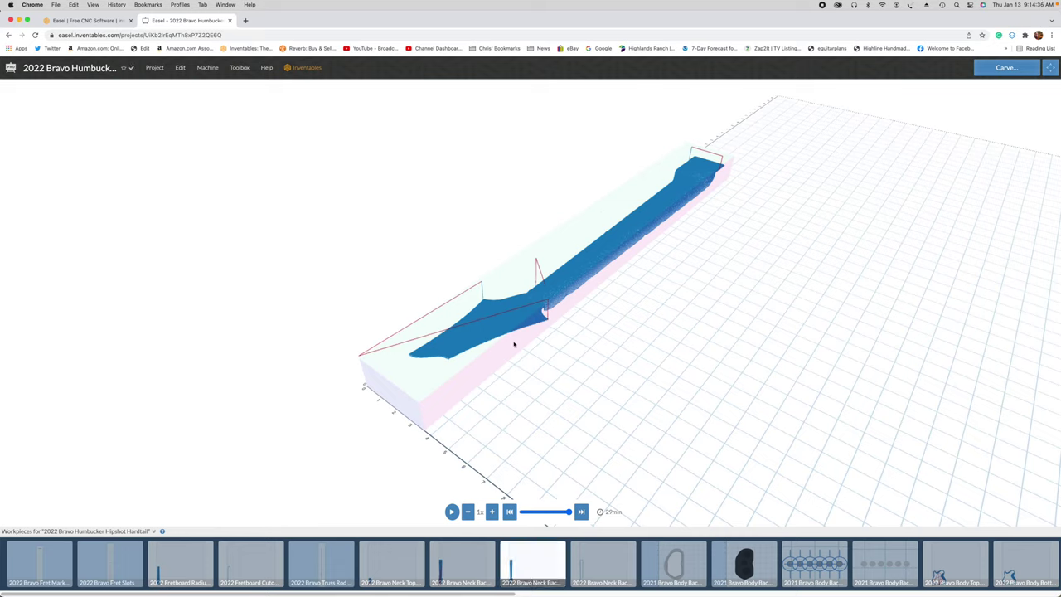
click(611, 556)
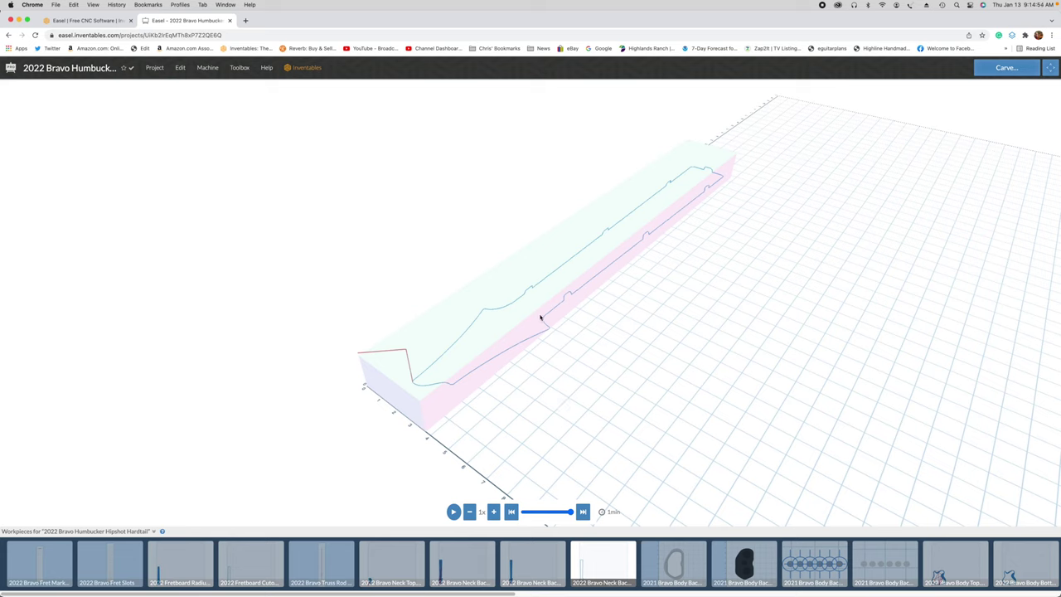
- Switch back to the neck back model in MeshCAM
mouse_move(1054, 239)
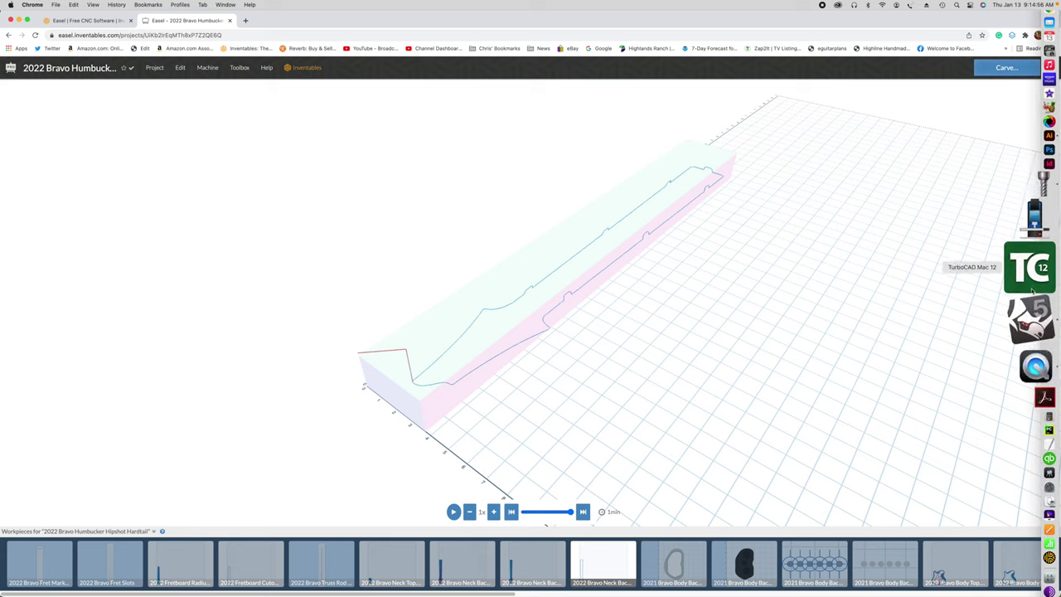
click(1031, 240)
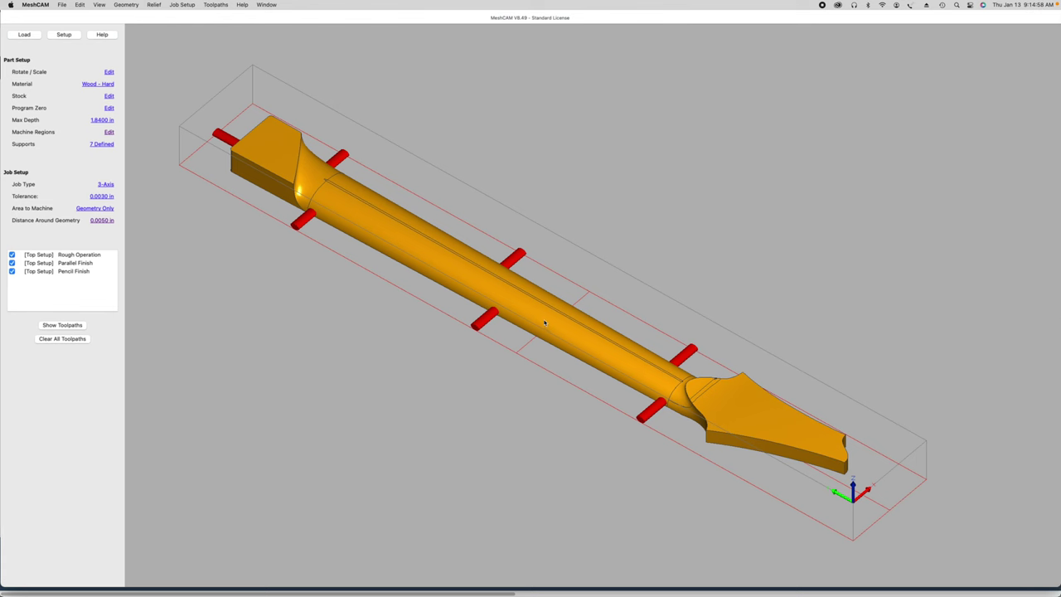